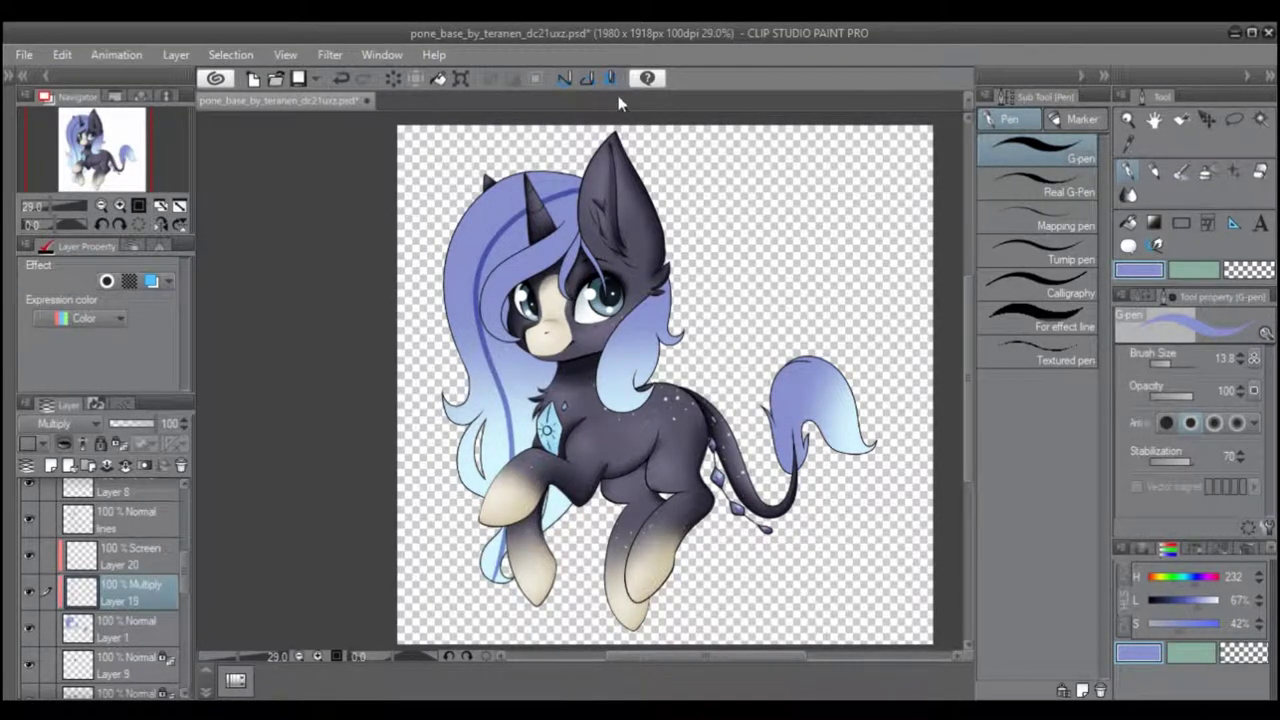
- Undo the long darker stripe drawn down the mane
{"action": "key", "text": "ctrl+z"}
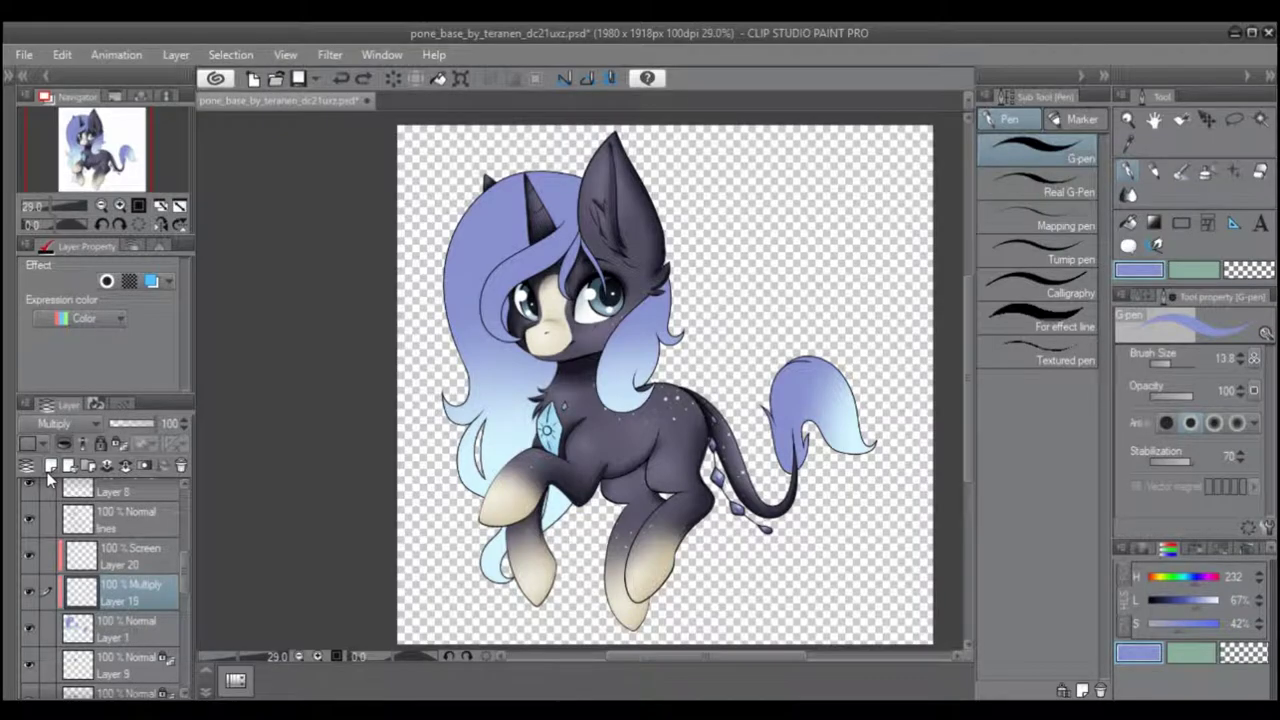
{"action": "scroll", "coordinate": [563, 213], "scroll_direction": "up", "scroll_amount": 5}
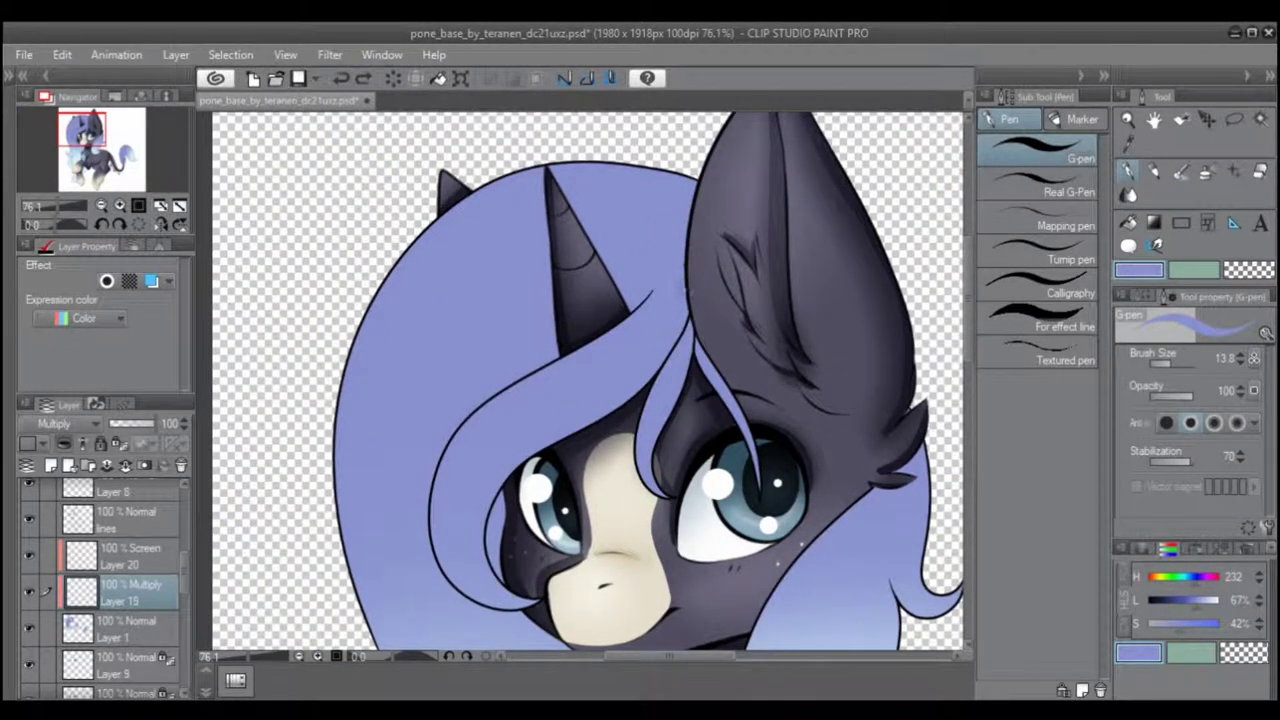
{"action": "left_click_drag", "start_coordinate": [684, 280], "coordinate": [548, 396]}
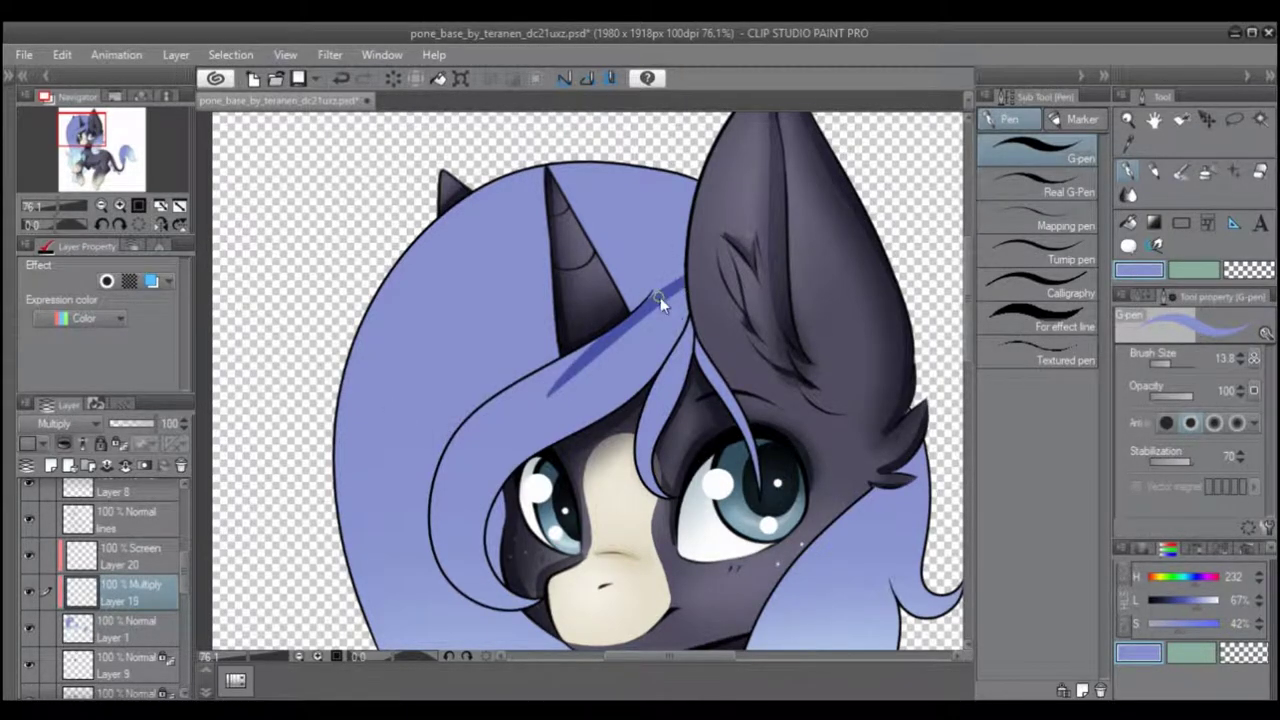
{"action": "key", "text": "ctrl+z"}
{"action": "left_click_drag", "start_coordinate": [688, 248], "coordinate": [452, 370]}
{"action": "key", "text": "ctrl+z"}
{"action": "mouse_move", "coordinate": [688, 252]}
{"action": "left_mouse_down"}
{"action": "mouse_move", "coordinate": [371, 503]}
{"action": "mouse_move", "coordinate": [358, 552]}
{"action": "mouse_move", "coordinate": [400, 403]}
{"action": "mouse_move", "coordinate": [356, 525]}
{"action": "left_mouse_up"}
{"action": "key", "text": "ctrl+z"}
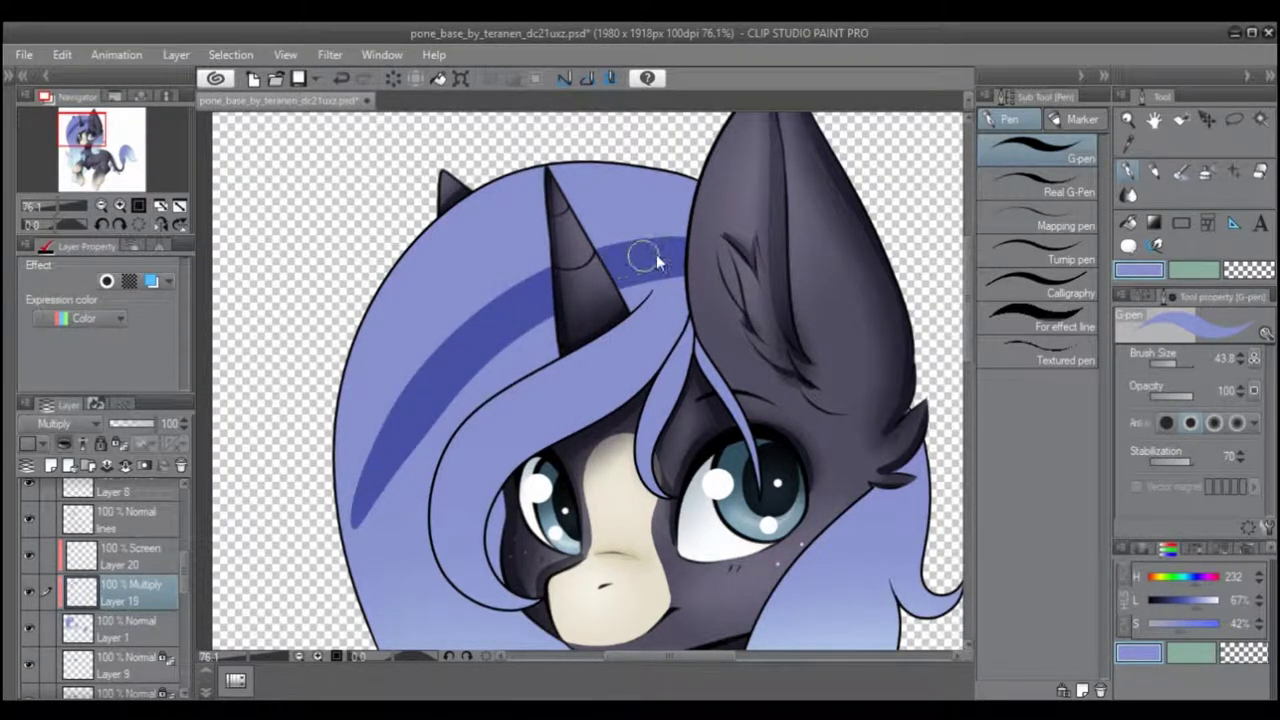
{"action": "key", "text": "ctrl+z"}
- Reduce the G-pen size to 11.4 and try thin darker stripes on the mane beside the horn
{"action": "key", "text": "bracketleft"}
{"action": "key", "text": "bracketleft"}
{"action": "left_click_drag", "start_coordinate": [688, 264], "coordinate": [620, 297]}
{"action": "key", "text": "bracketleft"}
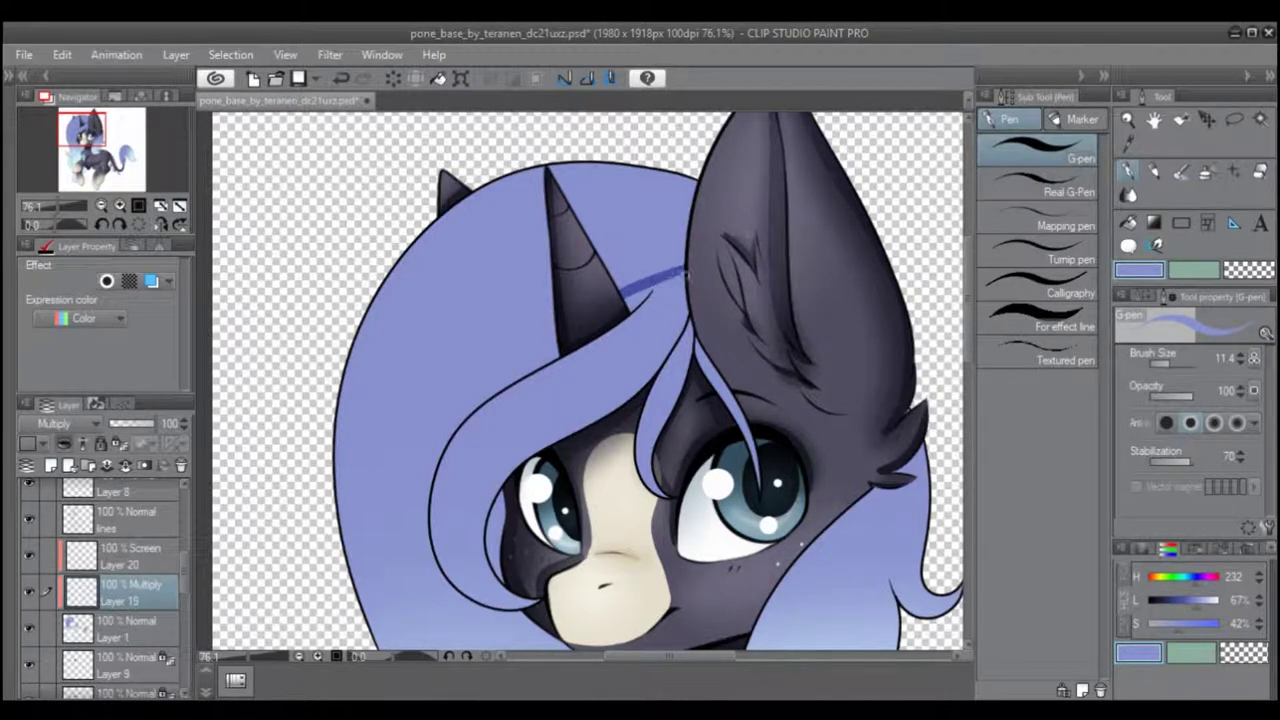
{"action": "key", "text": "ctrl+z"}
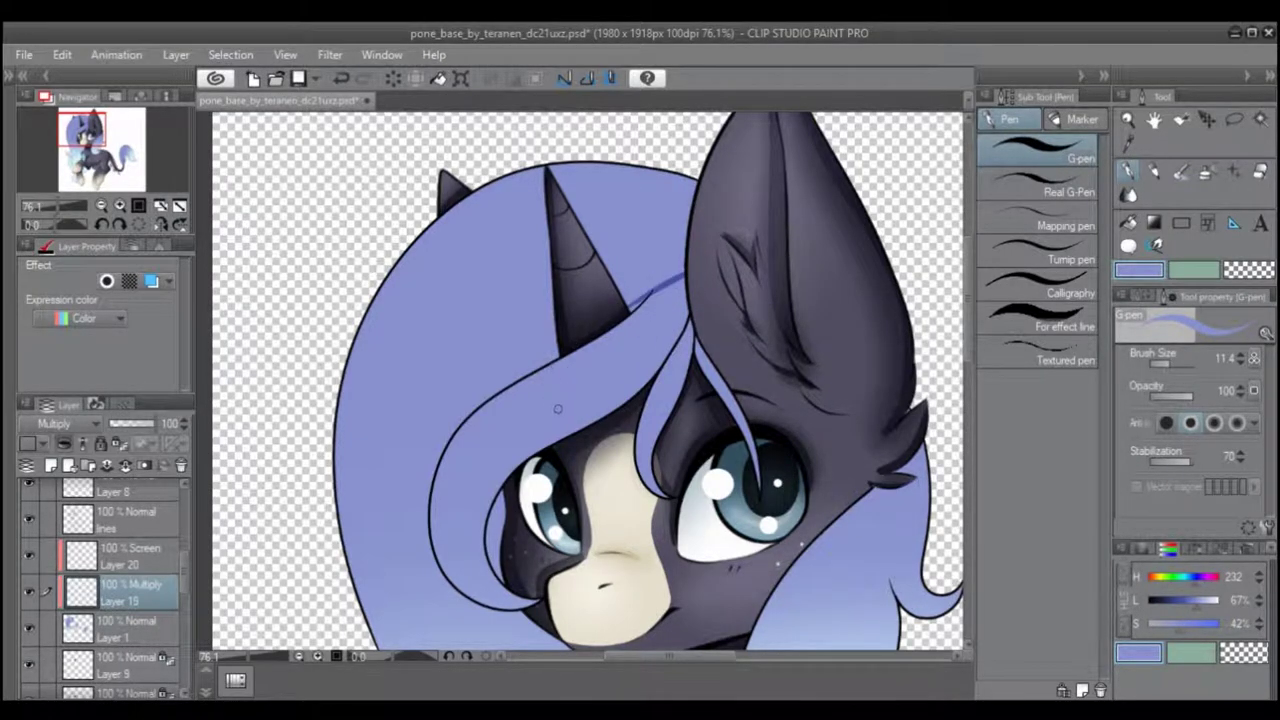
{"action": "left_click_drag", "start_coordinate": [498, 281], "coordinate": [398, 403]}
{"action": "key", "text": "ctrl+z"}
- Draw darker strokes along the two thin forelock strands hanging between and over the eyes on Layer 19, reducing the pen size to 6.5
{"action": "left_click_drag", "start_coordinate": [708, 400], "coordinate": [688, 313]}
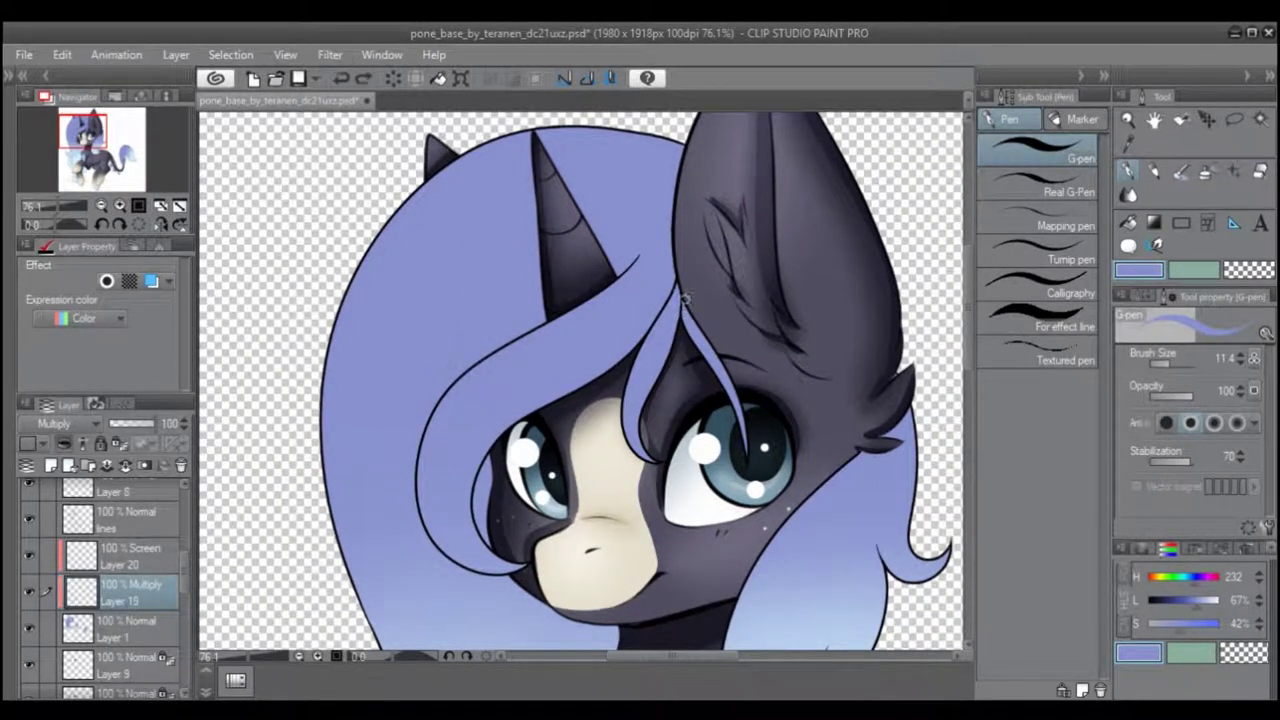
{"action": "left_click_drag", "start_coordinate": [681, 322], "coordinate": [682, 305]}
{"action": "key", "text": "ctrl+z"}
{"action": "left_click_drag", "start_coordinate": [698, 351], "coordinate": [731, 416]}
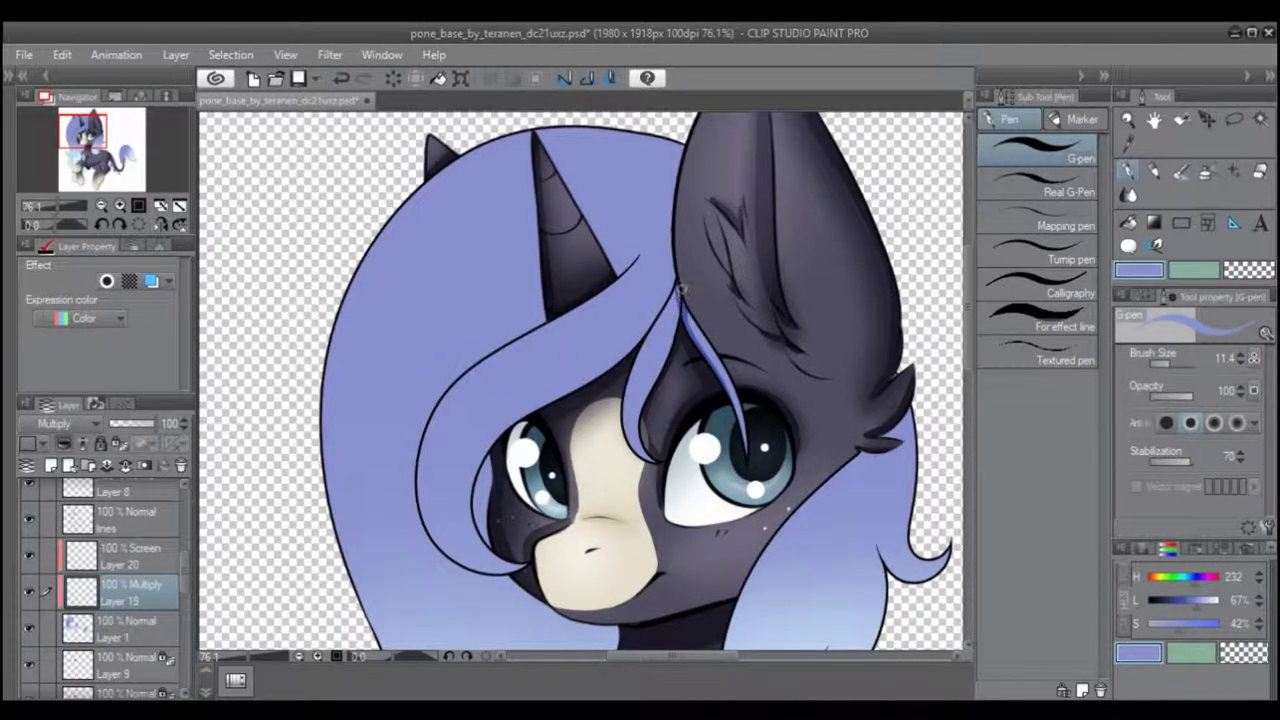
{"action": "key", "text": "ctrl+z"}
{"action": "mouse_move", "coordinate": [660, 317]}
{"action": "left_mouse_down"}
{"action": "mouse_move", "coordinate": [623, 392]}
{"action": "mouse_move", "coordinate": [634, 462]}
{"action": "left_mouse_up"}
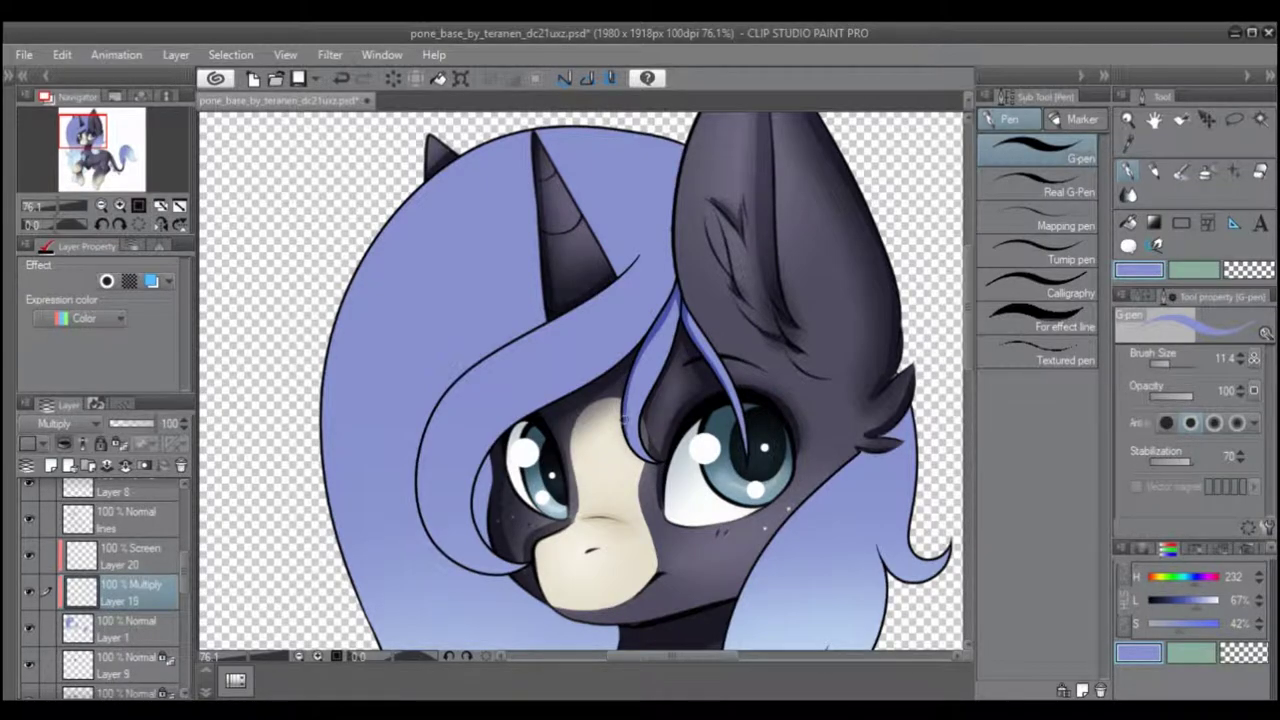
{"action": "key", "text": "ctrl+z"}
{"action": "mouse_move", "coordinate": [623, 394]}
{"action": "left_mouse_down"}
{"action": "mouse_move", "coordinate": [667, 450]}
{"action": "mouse_move", "coordinate": [637, 447]}
{"action": "left_mouse_up"}
{"action": "key", "text": "bracketleft"}
{"action": "key", "text": "bracketleft"}
{"action": "key", "text": "bracketleft"}
{"action": "key", "text": "bracketleft"}
{"action": "key", "text": "bracketright"}
- Set the pen size to 12.5 and draw darker stripes following the hair flow across the mane and tail
{"action": "scroll", "coordinate": [812, 398], "scroll_direction": "down", "scroll_amount": 5}
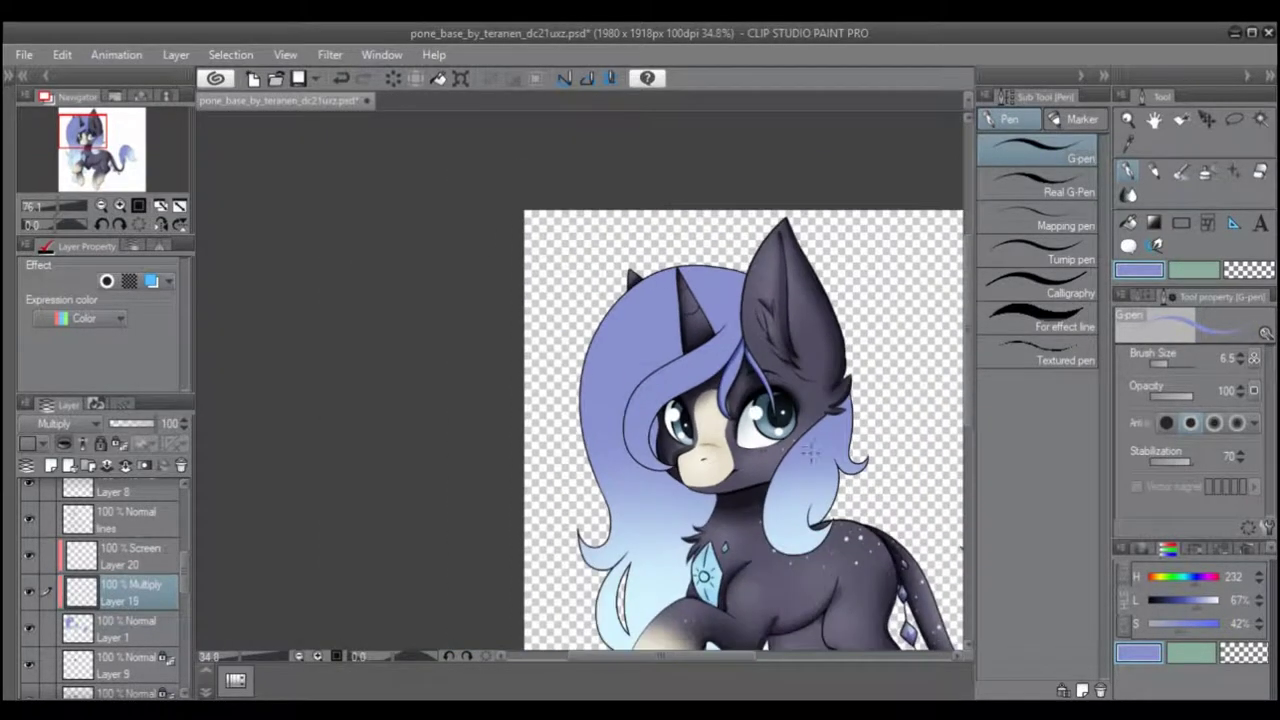
{"action": "scroll", "coordinate": [710, 406], "scroll_direction": "up", "scroll_amount": 4}
{"action": "key", "text": "bracketright"}
{"action": "key", "text": "bracketright"}
{"action": "key", "text": "bracketright"}
{"action": "key", "text": "bracketright"}
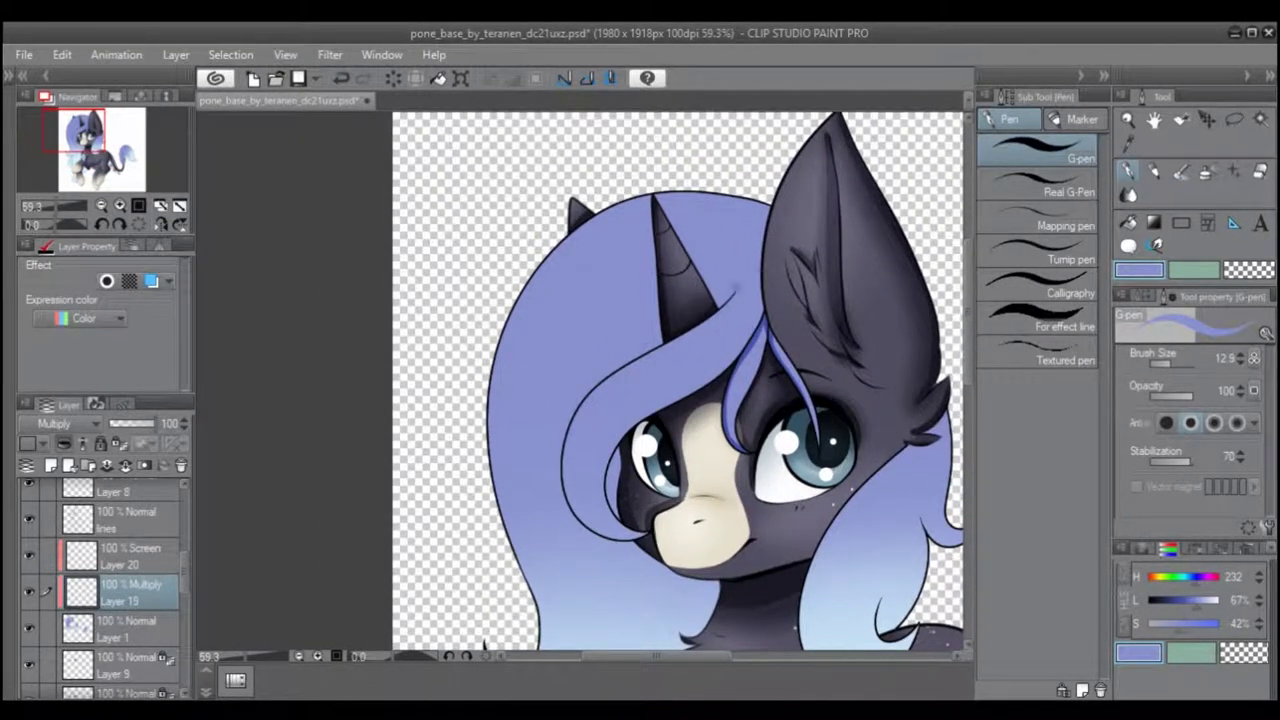
{"action": "left_click_drag", "start_coordinate": [763, 268], "coordinate": [732, 303]}
{"action": "key", "text": "ctrl+z"}
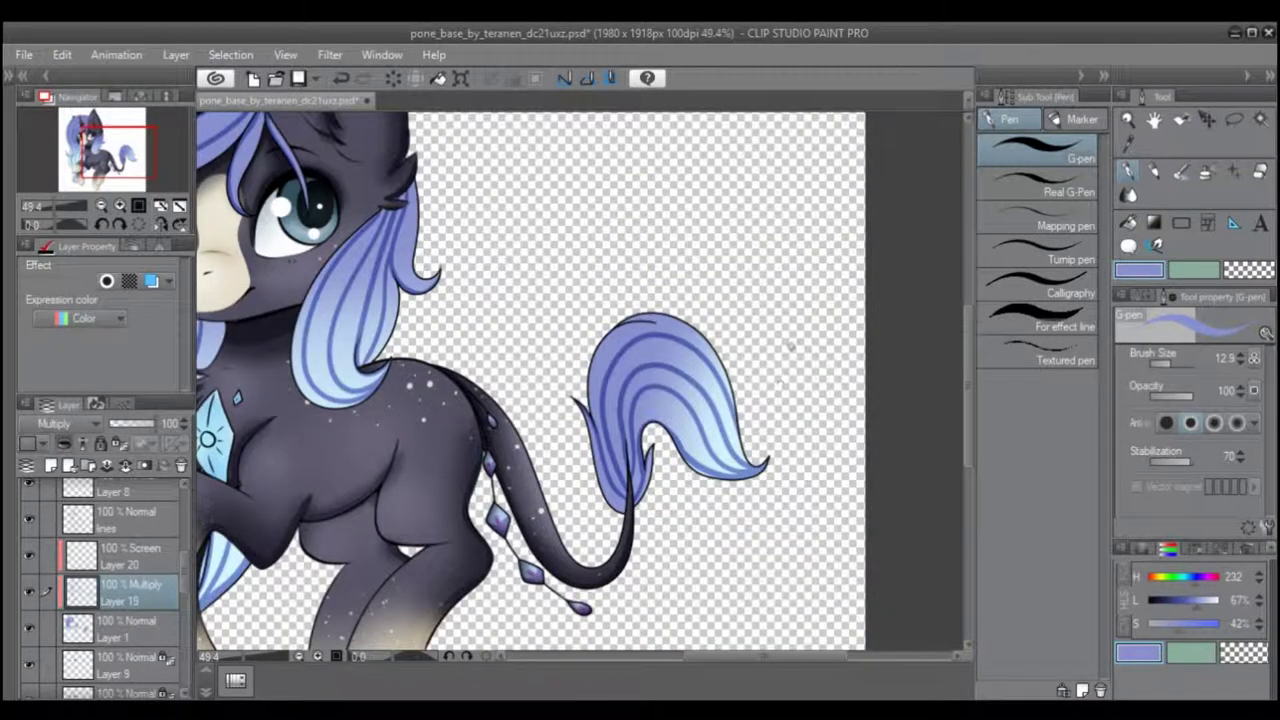
{"action": "scroll", "coordinate": [810, 425], "scroll_direction": "down", "scroll_amount": 5}
{"action": "scroll", "coordinate": [765, 445], "scroll_direction": "up", "scroll_amount": 3}
{"action": "left_click_drag", "start_coordinate": [765, 461], "coordinate": [807, 482]}
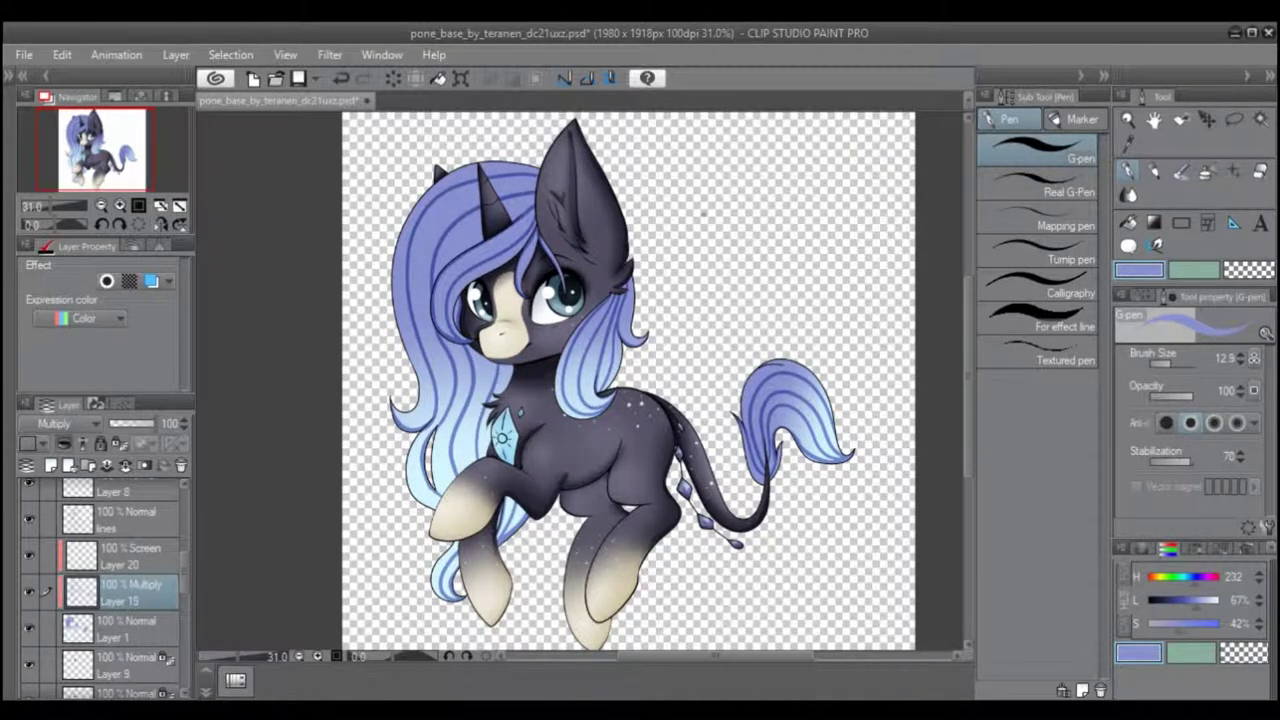
- Choose the Hard airbrush, enlarge it to 248.4 and shade the mane around the base of the ear
{"action": "left_click", "coordinate": [1207, 168]}
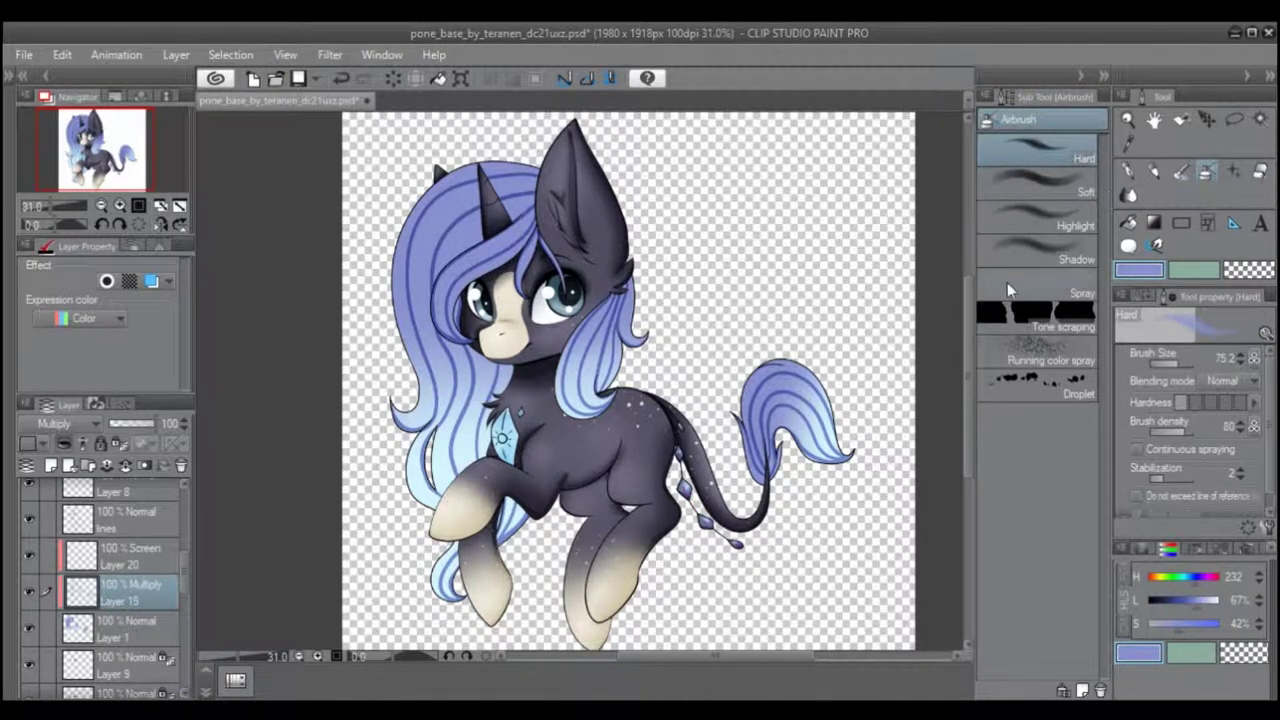
{"action": "key", "text": "bracketright"}
{"action": "key", "text": "bracketright"}
{"action": "key", "text": "bracketright"}
{"action": "key", "text": "bracketright"}
{"action": "key", "text": "bracketright"}
{"action": "key", "text": "bracketright"}
{"action": "key", "text": "bracketright"}
{"action": "mouse_move", "coordinate": [554, 170]}
{"action": "left_mouse_down"}
{"action": "mouse_move", "coordinate": [575, 262]}
{"action": "mouse_move", "coordinate": [561, 195]}
{"action": "mouse_move", "coordinate": [567, 255]}
{"action": "mouse_move", "coordinate": [610, 245]}
{"action": "mouse_move", "coordinate": [593, 292]}
{"action": "left_mouse_up"}
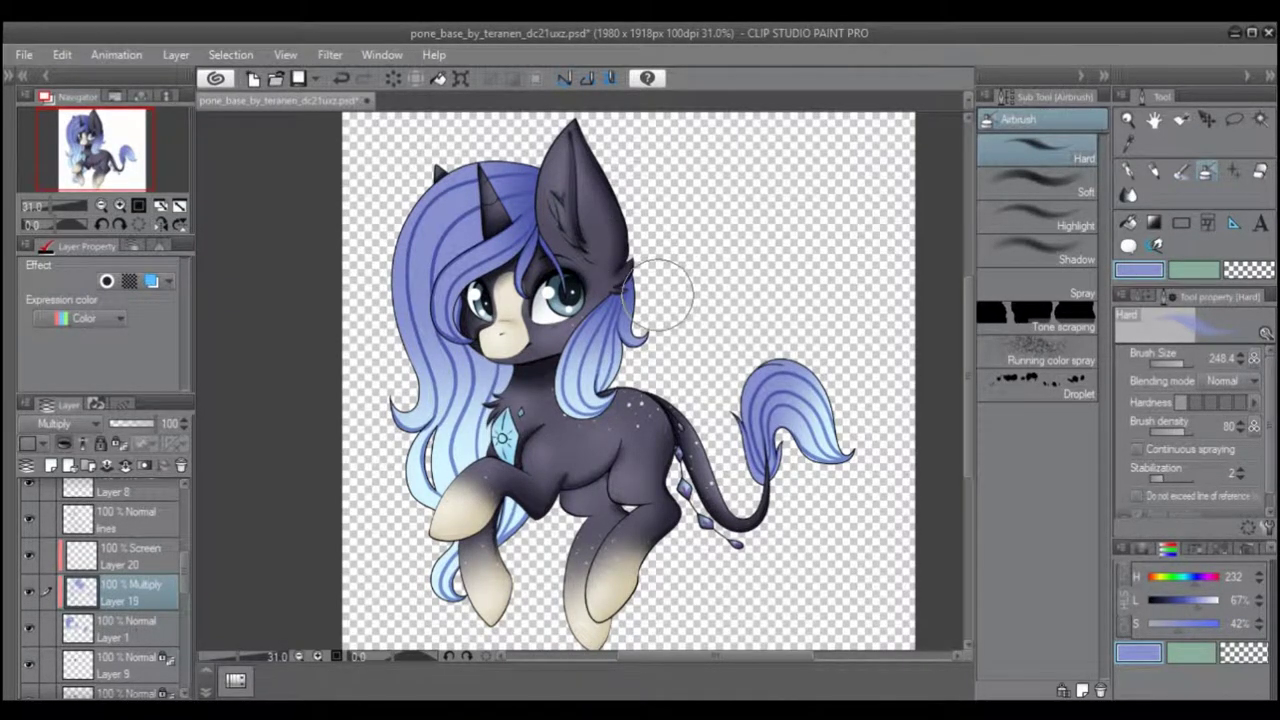
{"action": "left_click_drag", "start_coordinate": [639, 403], "coordinate": [579, 443]}
{"action": "key", "text": "ctrl+z"}
{"action": "key", "text": "ctrl+z"}
{"action": "mouse_move", "coordinate": [437, 590]}
{"action": "left_mouse_down"}
{"action": "mouse_move", "coordinate": [537, 577]}
{"action": "mouse_move", "coordinate": [420, 602]}
{"action": "mouse_move", "coordinate": [437, 609]}
{"action": "mouse_move", "coordinate": [535, 552]}
{"action": "mouse_move", "coordinate": [457, 519]}
{"action": "mouse_move", "coordinate": [422, 574]}
{"action": "mouse_move", "coordinate": [477, 554]}
{"action": "mouse_move", "coordinate": [538, 488]}
{"action": "left_mouse_up"}
{"action": "key", "text": "ctrl+z"}
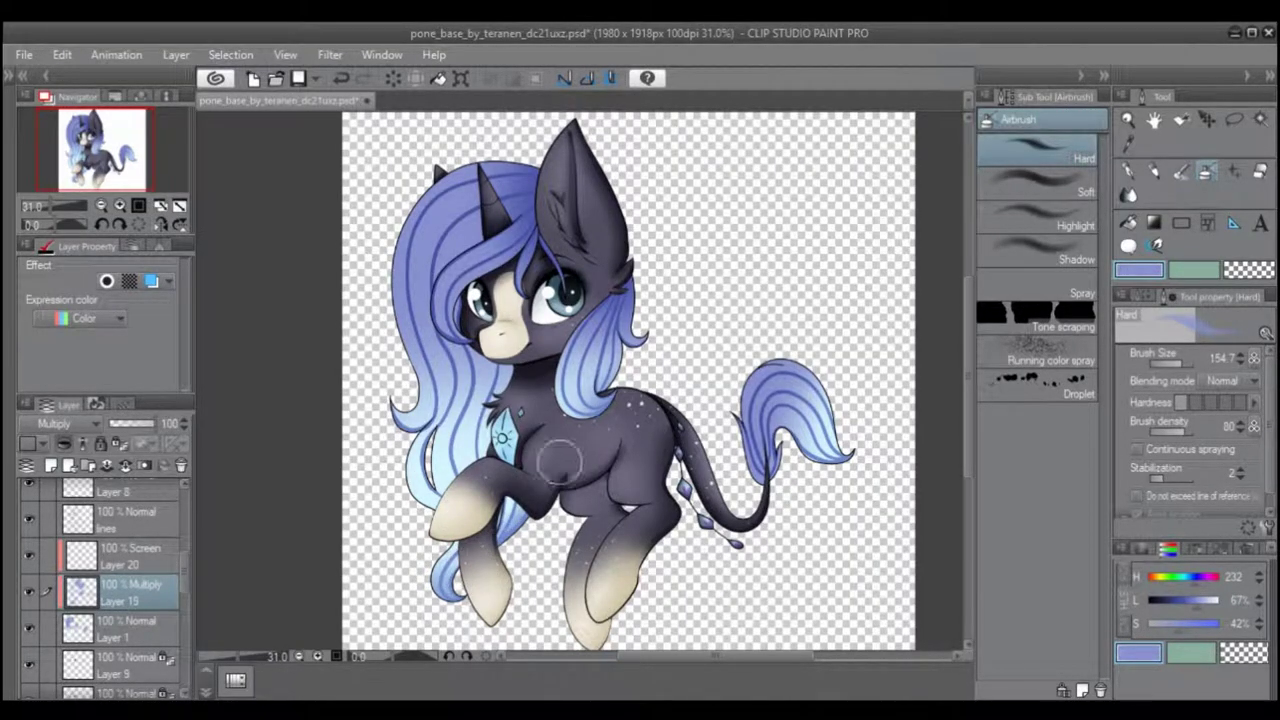
- Shade the mane beneath the chin and behind the chest with the Hard airbrush at size 154.7
{"action": "left_click_drag", "start_coordinate": [501, 342], "coordinate": [510, 445]}
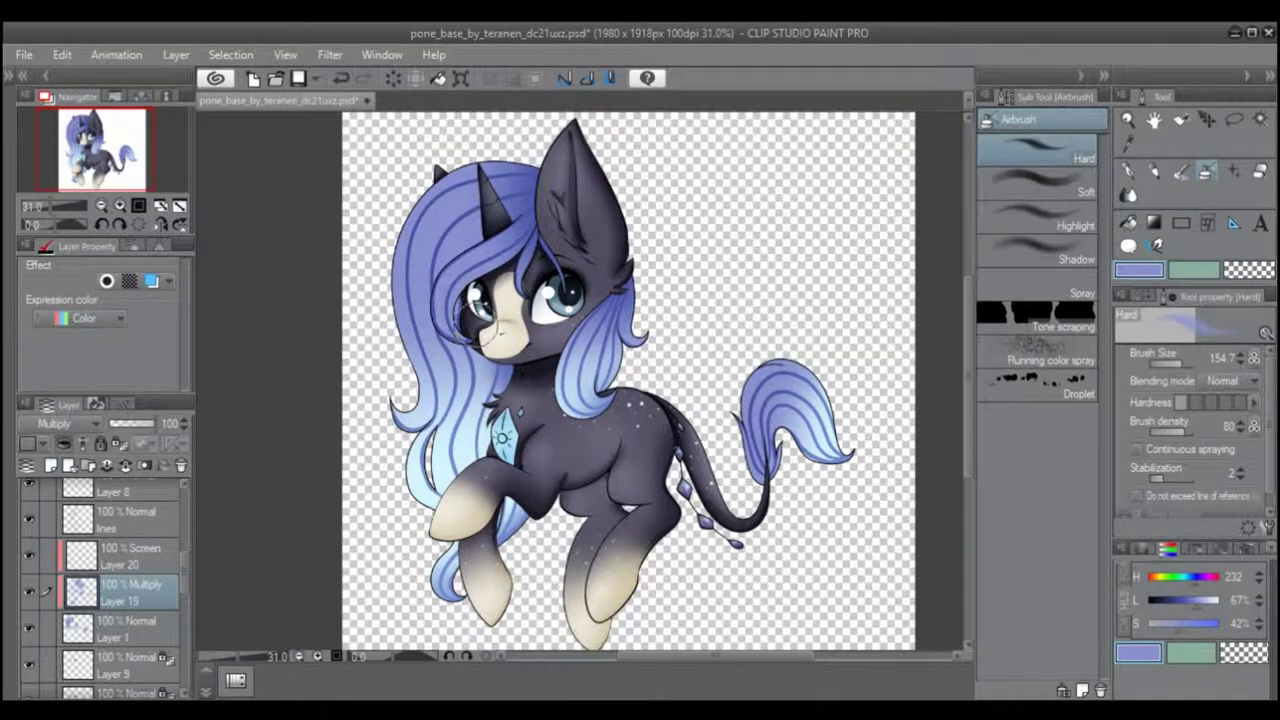
{"action": "left_click_drag", "start_coordinate": [511, 345], "coordinate": [502, 428]}
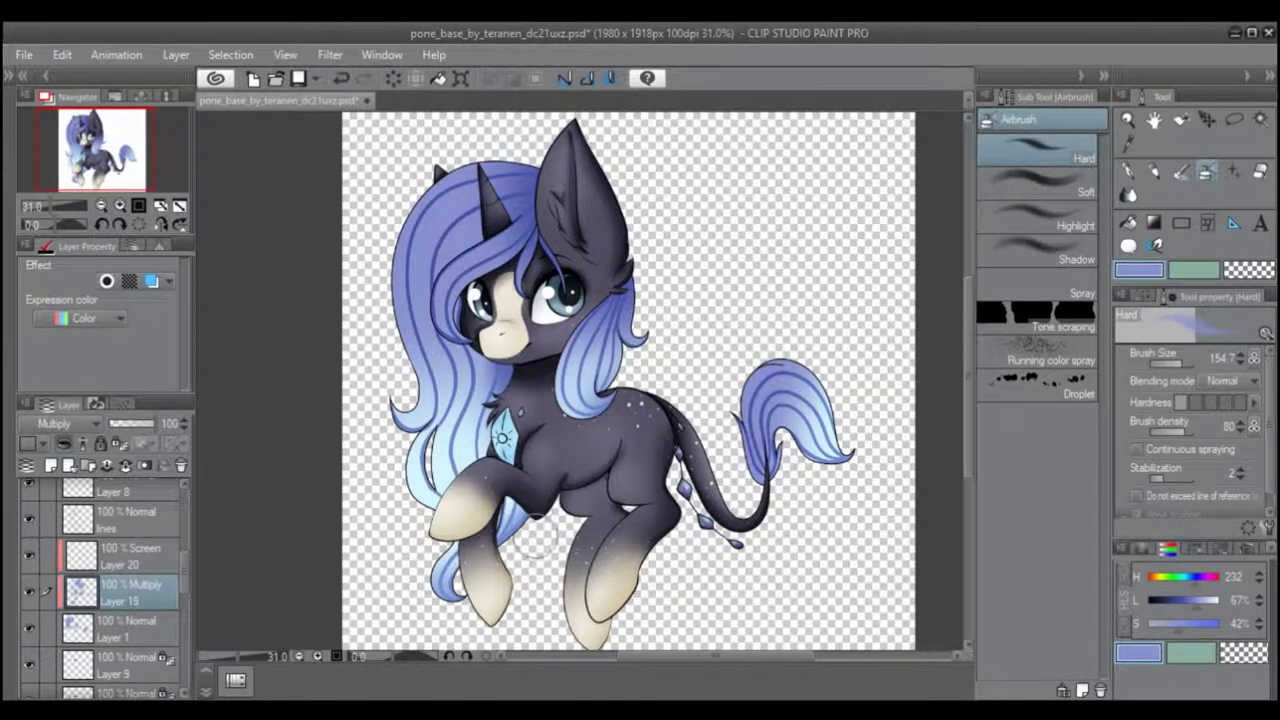
{"action": "left_click_drag", "start_coordinate": [508, 350], "coordinate": [498, 382]}
{"action": "key", "text": "["}
{"action": "key", "text": "bracketleft"}
{"action": "key", "text": "bracketleft"}
{"action": "key", "text": "bracketleft"}
{"action": "key", "text": "bracketleft"}
{"action": "key", "text": "bracketleft"}
{"action": "key", "text": "bracketleft"}
{"action": "key", "text": "bracketleft"}
{"action": "key", "text": "bracketleft"}
{"action": "key", "text": "bracketleft"}
{"action": "key", "text": "bracketleft"}
{"action": "key", "text": "bracketleft"}
{"action": "key", "text": "bracketleft"}
{"action": "mouse_move", "coordinate": [438, 430]}
{"action": "left_mouse_down"}
{"action": "mouse_move", "coordinate": [435, 457]}
{"action": "mouse_move", "coordinate": [428, 445]}
{"action": "left_mouse_up"}
{"action": "key", "text": "ctrl+z"}
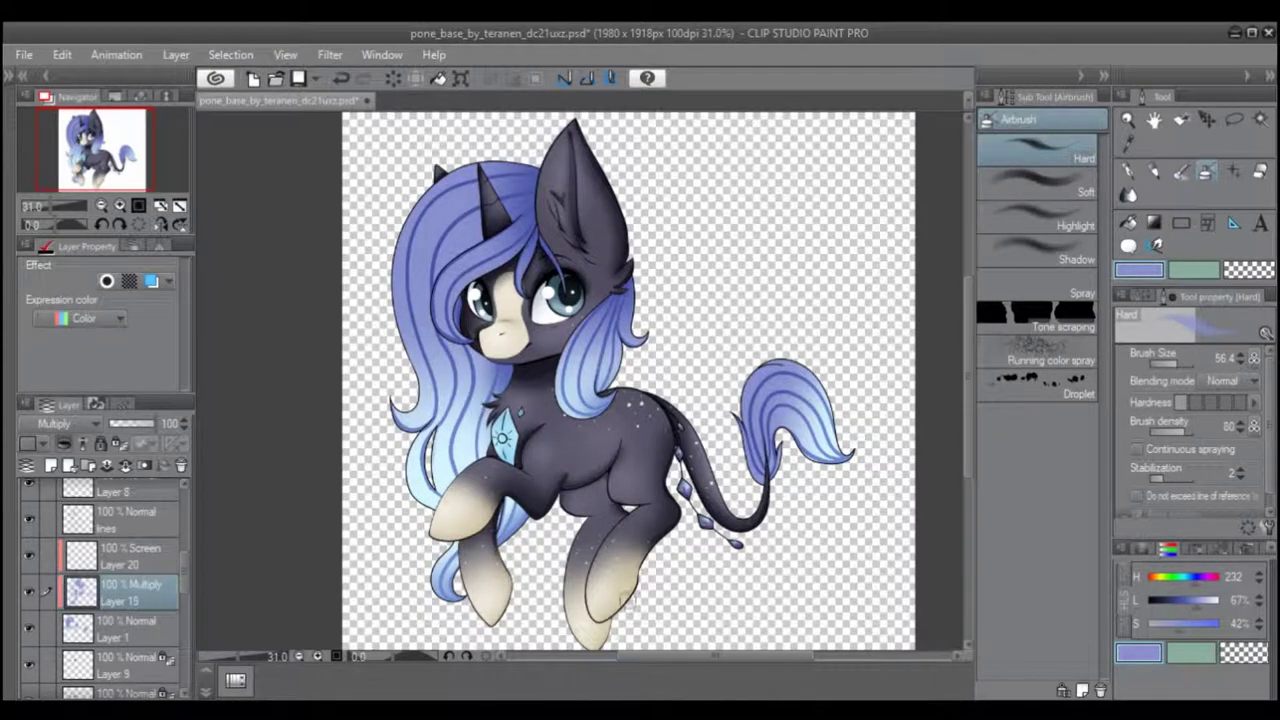
- Shade the tail hair with the airbrush on Layer 19 and reduce the brush size to 185.9
{"action": "mouse_move", "coordinate": [762, 449]}
{"action": "left_mouse_down"}
{"action": "mouse_move", "coordinate": [767, 470]}
{"action": "mouse_move", "coordinate": [769, 457]}
{"action": "mouse_move", "coordinate": [843, 480]}
{"action": "mouse_move", "coordinate": [868, 472]}
{"action": "left_mouse_up"}
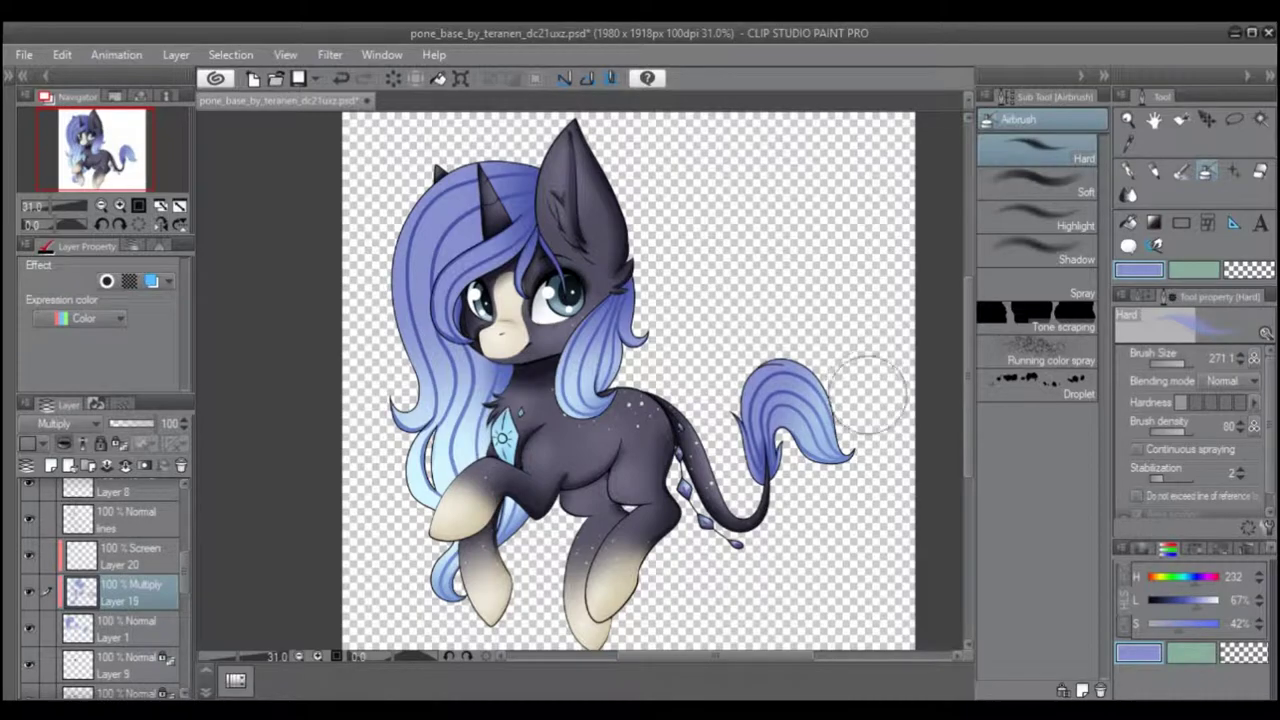
{"action": "key", "text": "bracketleft"}
{"action": "key", "text": "bracketleft"}
{"action": "key", "text": "bracketleft"}
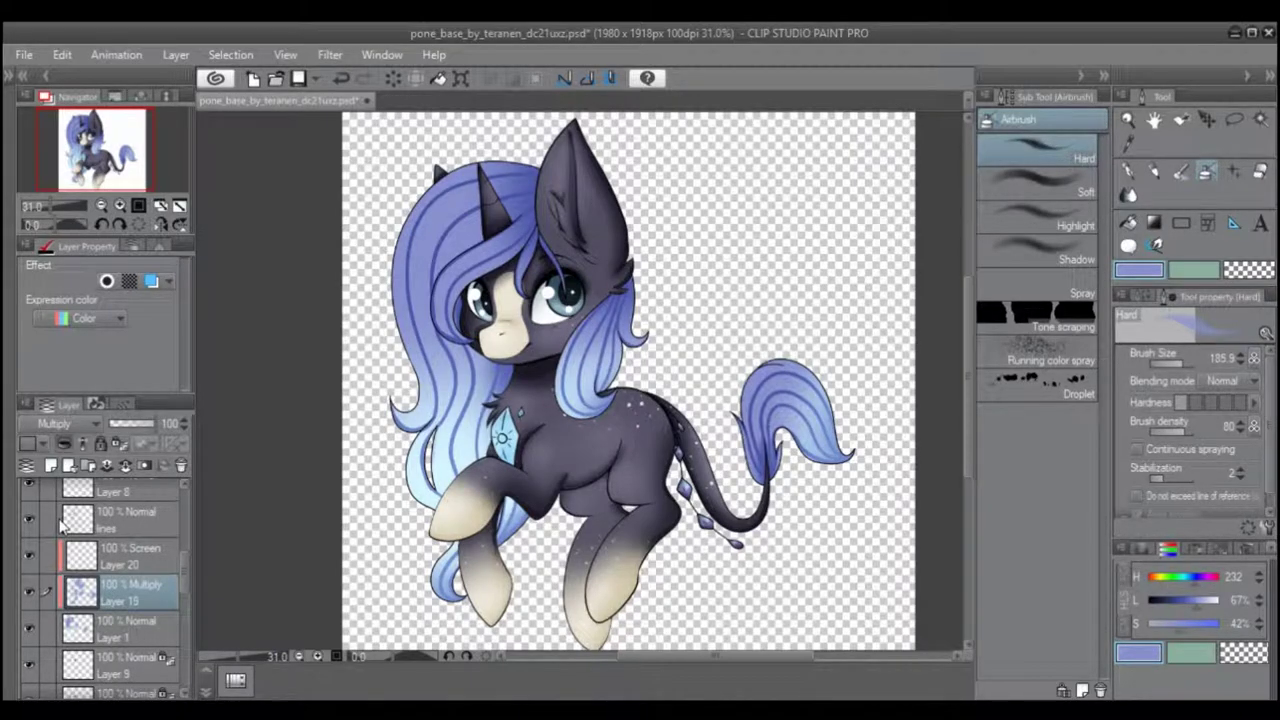
- Lock the transparent pixels of Layer 19 and sample the light blue from the lower mane
{"action": "left_click", "coordinate": [117, 445]}
{"action": "left_click", "coordinate": [437, 491], "text": "alt"}
- With Layer 19 temporarily hidden, airbrush light blue over the mane and tail tips on Layer 1
{"action": "left_click", "coordinate": [29, 590]}
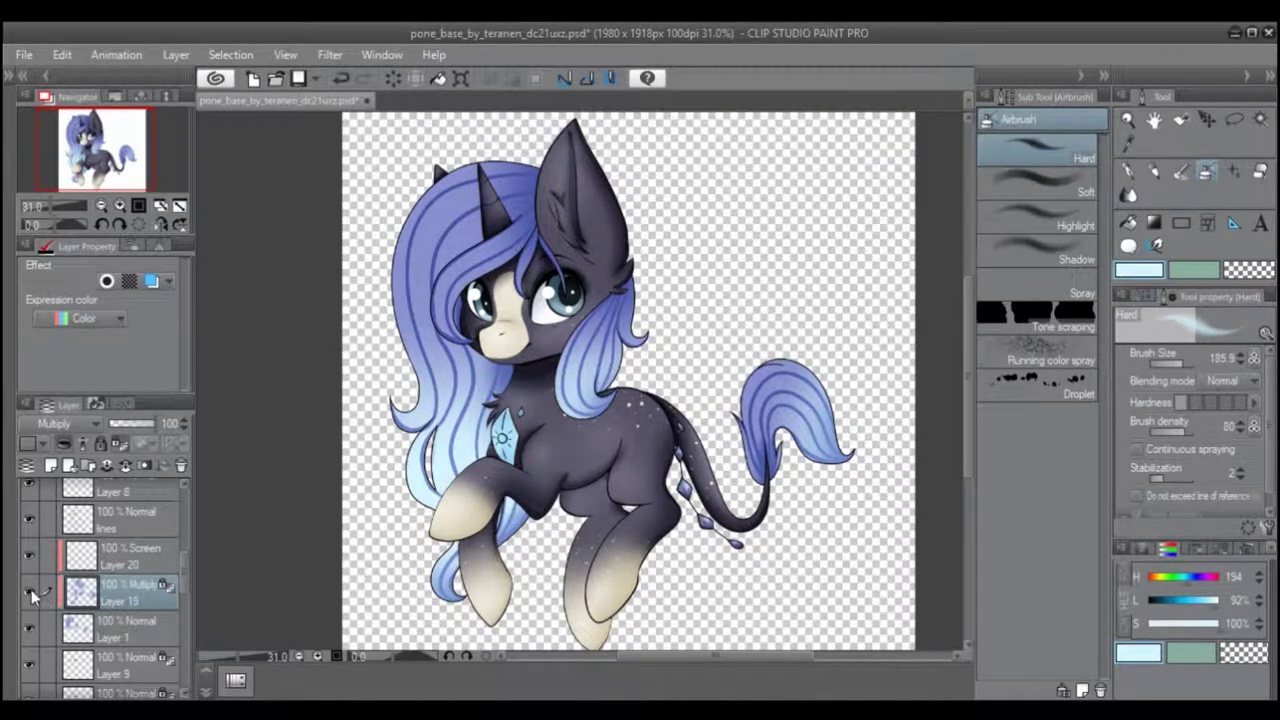
{"action": "left_click", "coordinate": [145, 627]}
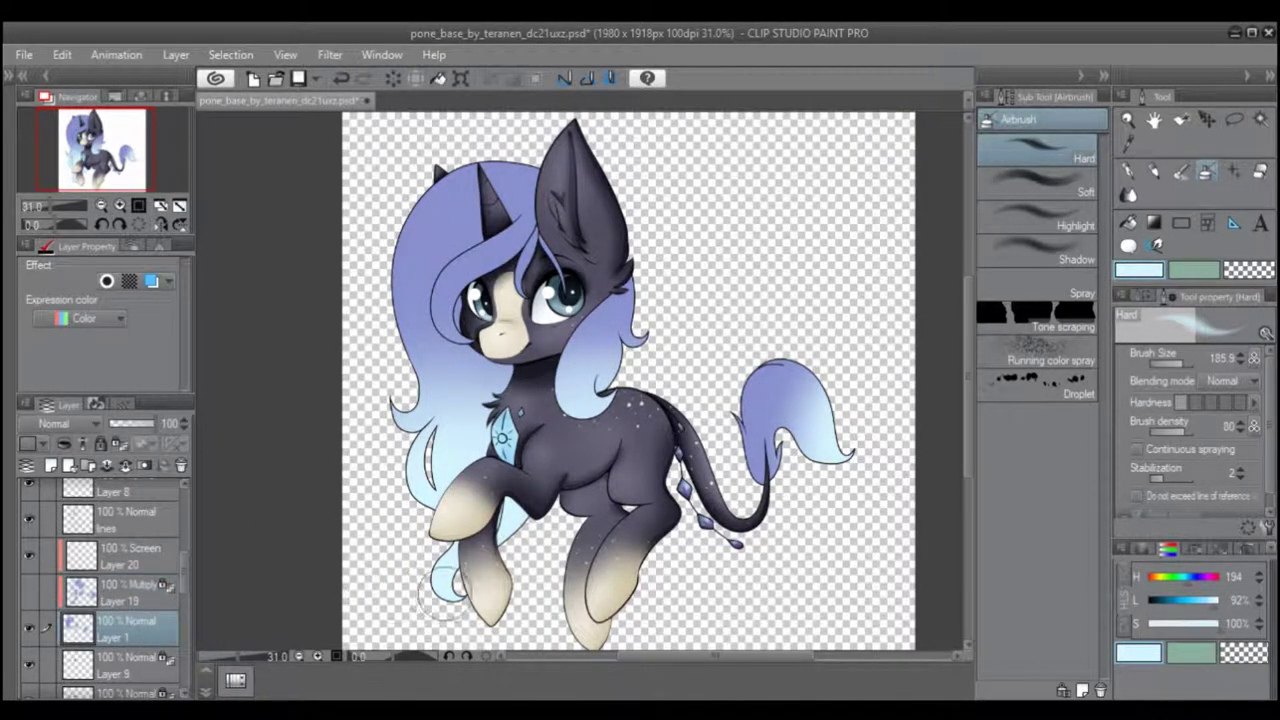
{"action": "left_click", "coordinate": [31, 591]}
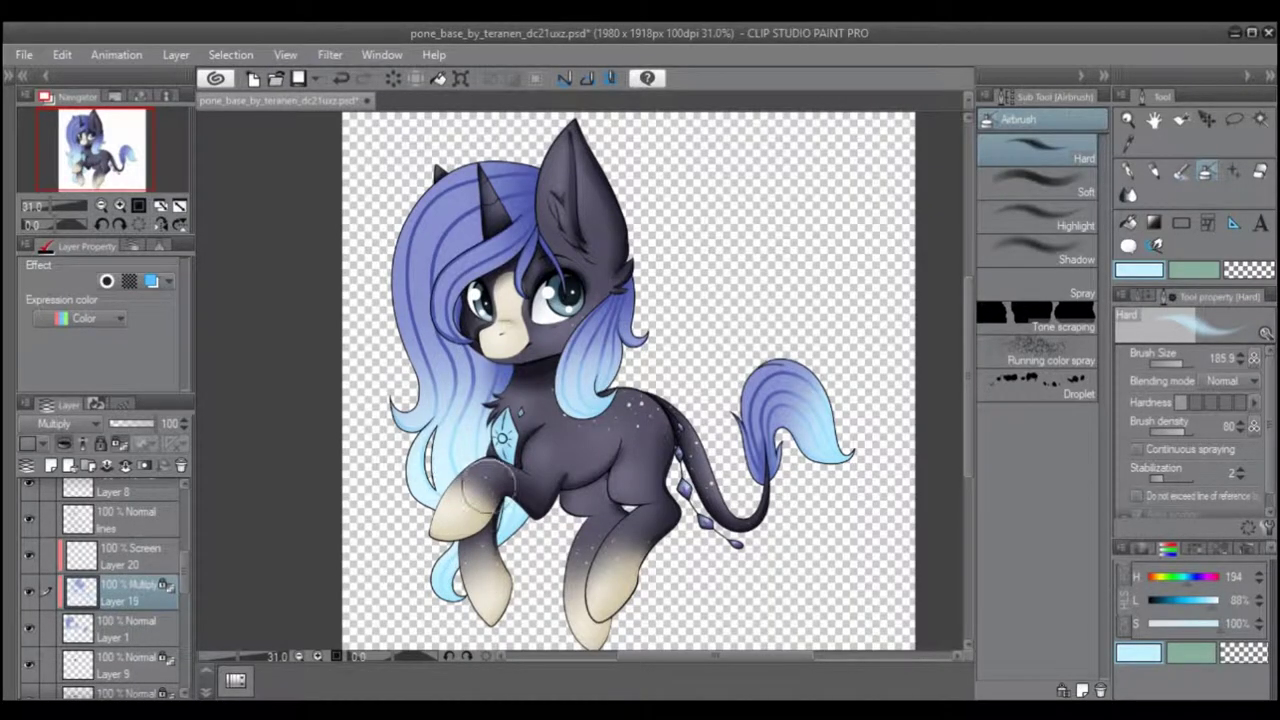
- Tint the lower mane stripes on Layer 19 light blue with a larger airbrush
{"action": "left_click_drag", "start_coordinate": [475, 467], "coordinate": [504, 455]}
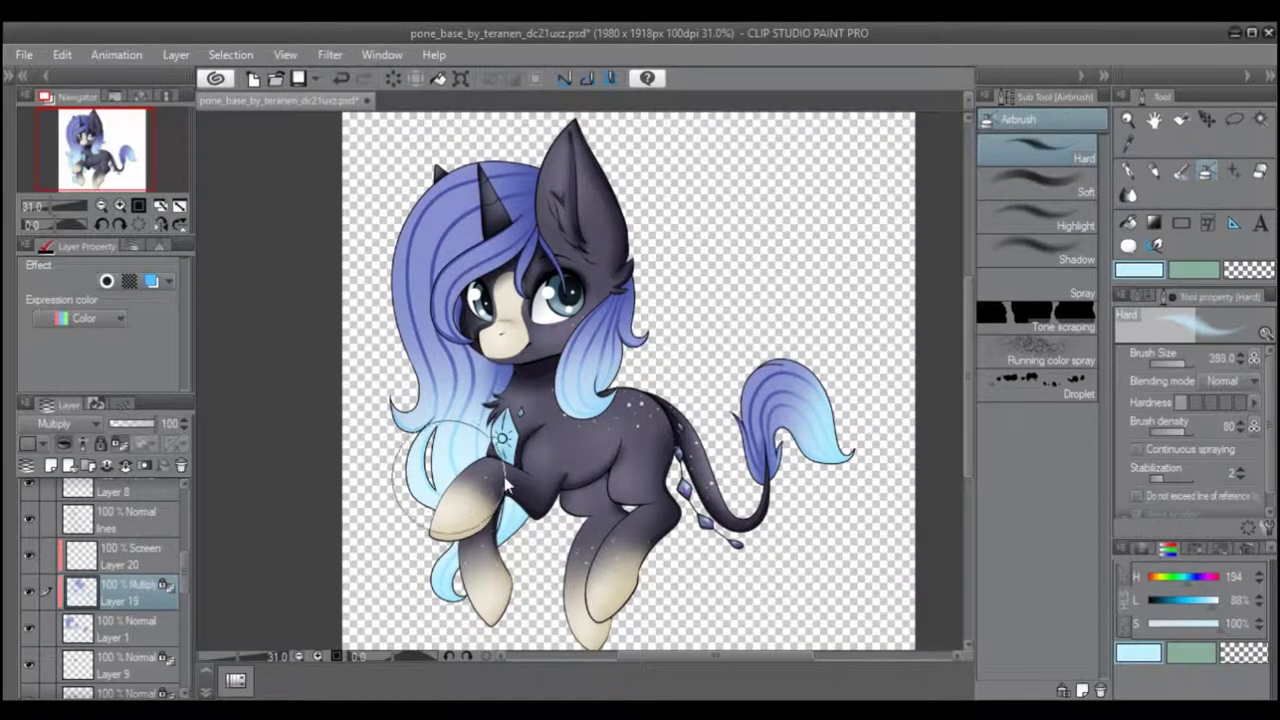
{"action": "key", "text": "ctrl+z"}
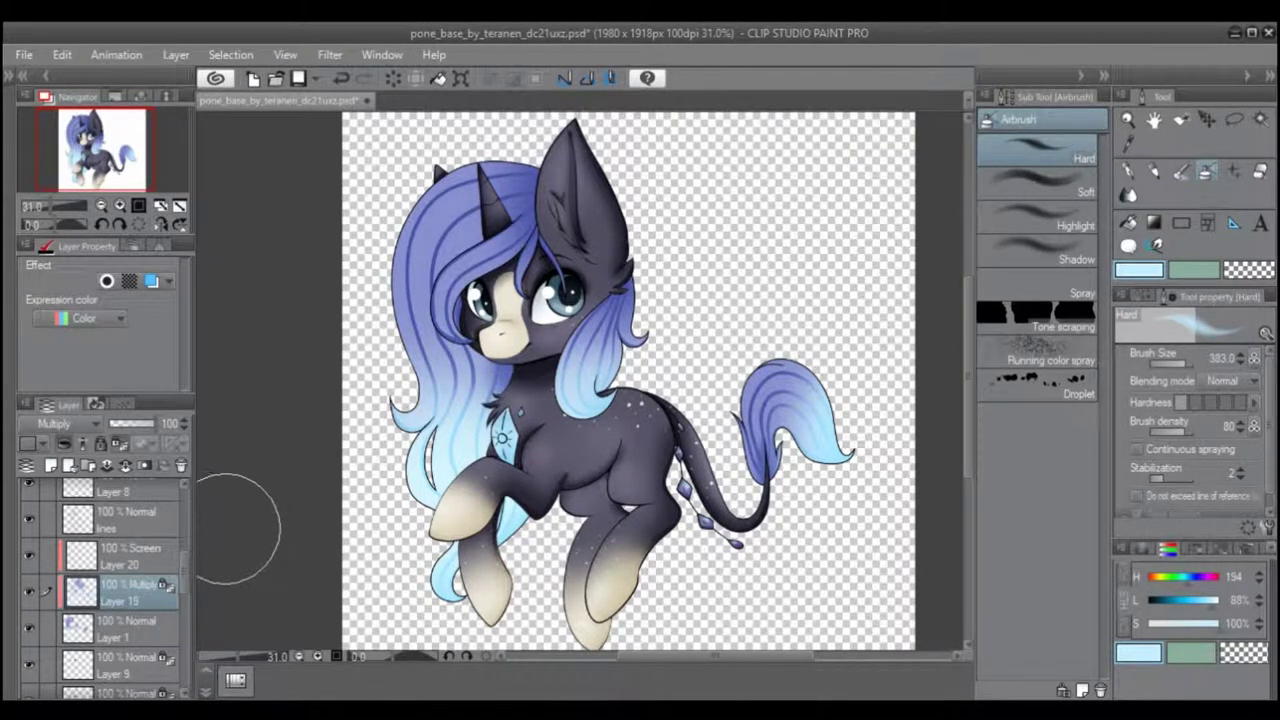
- Select the Screen layer, Layer 20, and sample the purple from the top of the mane
{"action": "left_click", "coordinate": [115, 558]}
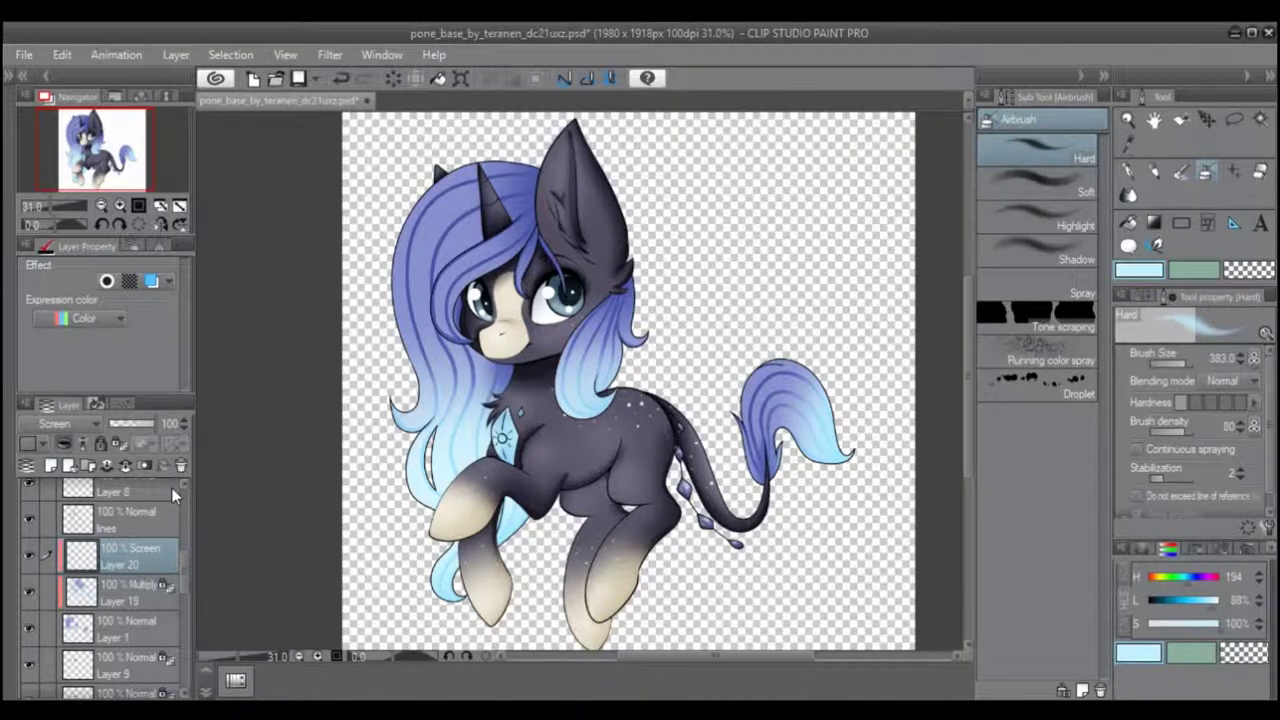
{"action": "left_click", "coordinate": [435, 205], "text": "alt"}
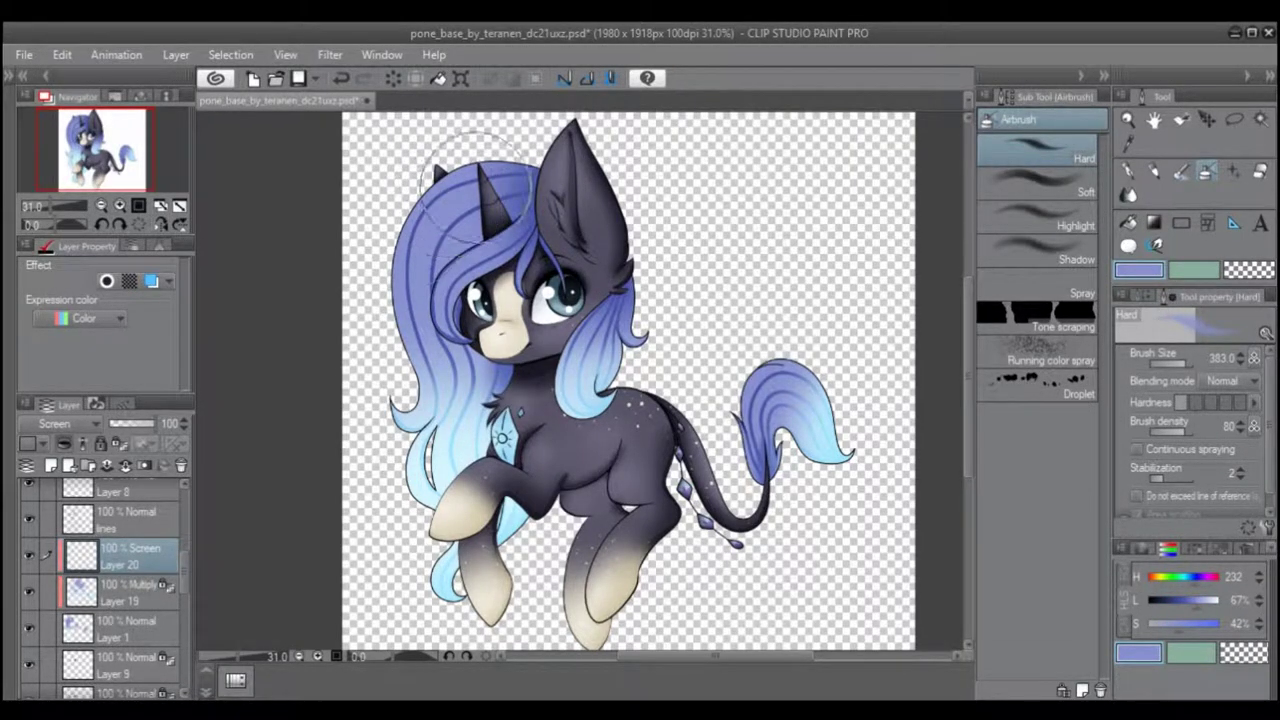
{"action": "left_click_drag", "start_coordinate": [455, 205], "coordinate": [490, 193]}
{"action": "mouse_move", "coordinate": [490, 194]}
{"action": "left_mouse_down"}
{"action": "mouse_move", "coordinate": [550, 290]}
{"action": "mouse_move", "coordinate": [483, 282]}
{"action": "mouse_move", "coordinate": [468, 294]}
{"action": "left_mouse_up"}
{"action": "left_click_drag", "start_coordinate": [571, 277], "coordinate": [445, 377]}
{"action": "key", "text": "ctrl+z"}
{"action": "key", "text": "ctrl+z"}
{"action": "mouse_move", "coordinate": [608, 267]}
{"action": "left_mouse_down"}
{"action": "mouse_move", "coordinate": [441, 392]}
{"action": "mouse_move", "coordinate": [596, 265]}
{"action": "mouse_move", "coordinate": [451, 468]}
{"action": "left_mouse_up"}
{"action": "key", "text": "ctrl+z"}
{"action": "mouse_move", "coordinate": [594, 274]}
{"action": "left_mouse_down"}
{"action": "mouse_move", "coordinate": [483, 326]}
{"action": "mouse_move", "coordinate": [468, 485]}
{"action": "left_mouse_up"}
{"action": "key", "text": "ctrl+z"}
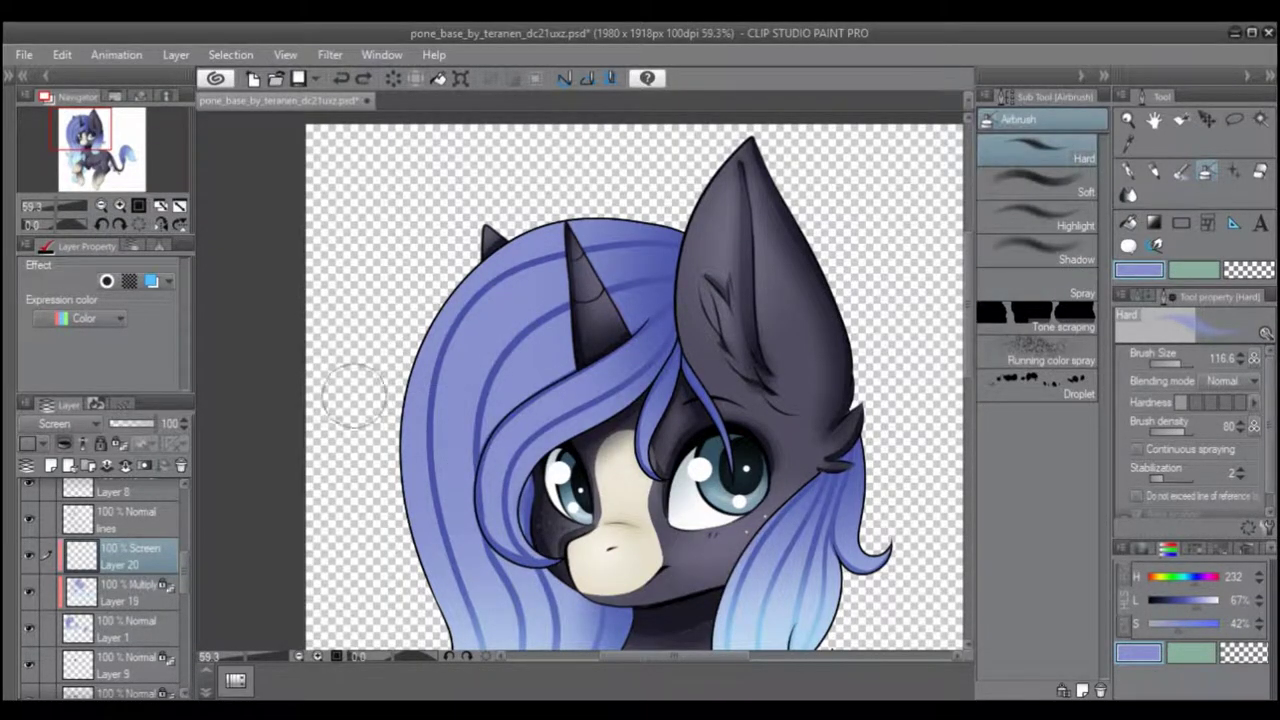
- Airbrush soft purple highlights onto the hair lock below the ear on Layer 20 at brush size 72.1
{"action": "left_click_drag", "start_coordinate": [742, 390], "coordinate": [701, 250]}
{"action": "mouse_move", "coordinate": [765, 470]}
{"action": "left_mouse_down"}
{"action": "mouse_move", "coordinate": [654, 406]}
{"action": "mouse_move", "coordinate": [671, 404]}
{"action": "left_mouse_up"}
{"action": "scroll", "coordinate": [640, 402], "scroll_direction": "up", "scroll_amount": 3}
{"action": "mouse_move", "coordinate": [732, 214]}
{"action": "left_mouse_down"}
{"action": "mouse_move", "coordinate": [728, 292]}
{"action": "mouse_move", "coordinate": [728, 198]}
{"action": "mouse_move", "coordinate": [716, 350]}
{"action": "mouse_move", "coordinate": [756, 350]}
{"action": "mouse_move", "coordinate": [730, 282]}
{"action": "mouse_move", "coordinate": [656, 365]}
{"action": "mouse_move", "coordinate": [679, 372]}
{"action": "mouse_move", "coordinate": [680, 462]}
{"action": "mouse_move", "coordinate": [652, 541]}
{"action": "left_mouse_up"}
{"action": "left_click_drag", "start_coordinate": [694, 385], "coordinate": [662, 503]}
{"action": "mouse_move", "coordinate": [659, 355]}
{"action": "left_mouse_down"}
{"action": "mouse_move", "coordinate": [674, 306]}
{"action": "mouse_move", "coordinate": [631, 510]}
{"action": "mouse_move", "coordinate": [645, 311]}
{"action": "mouse_move", "coordinate": [591, 460]}
{"action": "mouse_move", "coordinate": [607, 560]}
{"action": "left_mouse_up"}
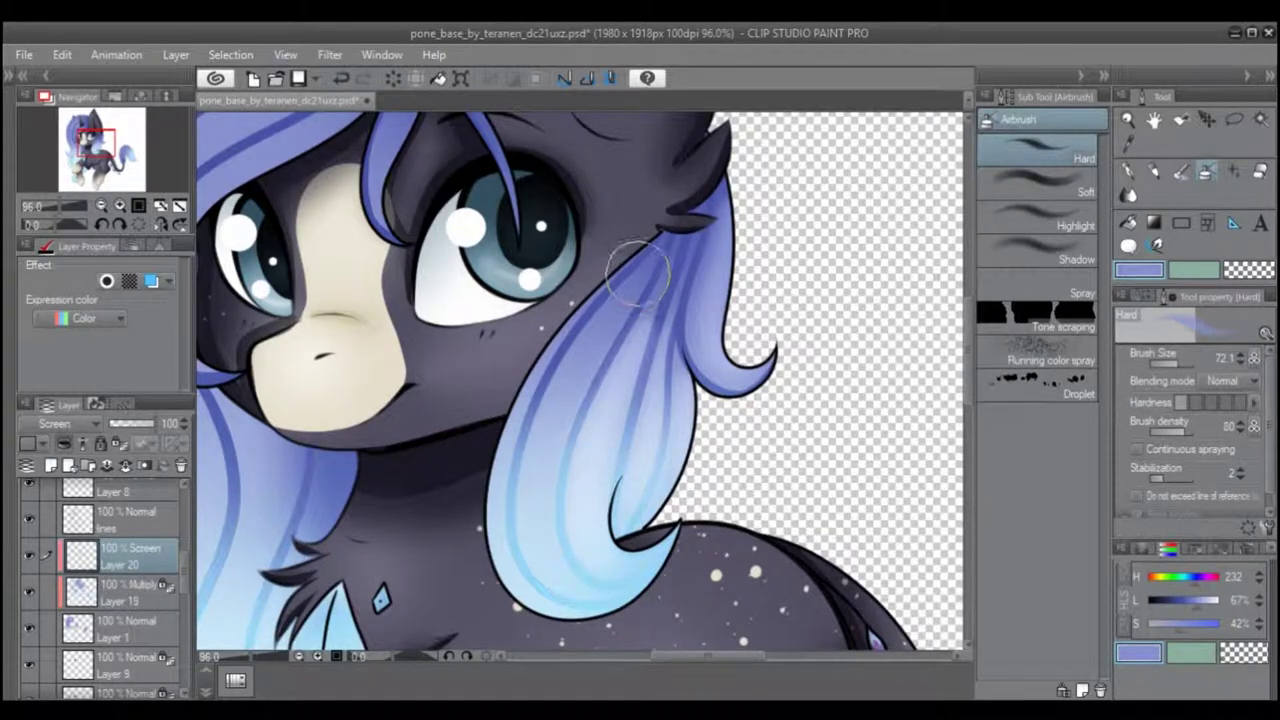
{"action": "key", "text": "ctrl+z"}
{"action": "mouse_move", "coordinate": [647, 308]}
{"action": "left_mouse_down"}
{"action": "mouse_move", "coordinate": [608, 385]}
{"action": "mouse_move", "coordinate": [596, 548]}
{"action": "mouse_move", "coordinate": [623, 286]}
{"action": "mouse_move", "coordinate": [638, 282]}
{"action": "mouse_move", "coordinate": [558, 386]}
{"action": "mouse_move", "coordinate": [543, 558]}
{"action": "mouse_move", "coordinate": [569, 563]}
{"action": "mouse_move", "coordinate": [519, 391]}
{"action": "mouse_move", "coordinate": [556, 337]}
{"action": "mouse_move", "coordinate": [487, 446]}
{"action": "mouse_move", "coordinate": [520, 617]}
{"action": "mouse_move", "coordinate": [516, 399]}
{"action": "mouse_move", "coordinate": [525, 618]}
{"action": "left_mouse_up"}
{"action": "left_click_drag", "start_coordinate": [525, 482], "coordinate": [733, 485]}
{"action": "scroll", "coordinate": [550, 450], "scroll_direction": "up", "scroll_amount": 3}
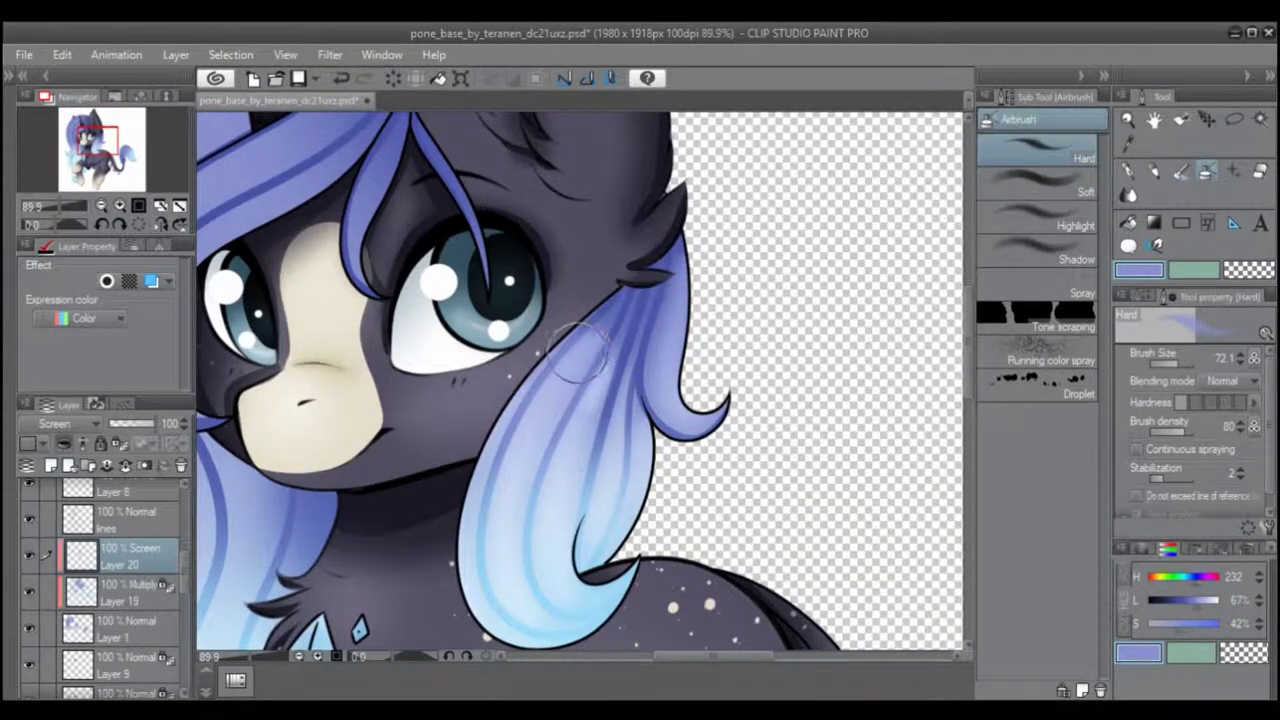
- Reduce the airbrush size to 32.1 and add finer highlights along the strands of the lock below the ear
{"action": "scroll", "coordinate": [671, 291], "scroll_direction": "down", "scroll_amount": 4}
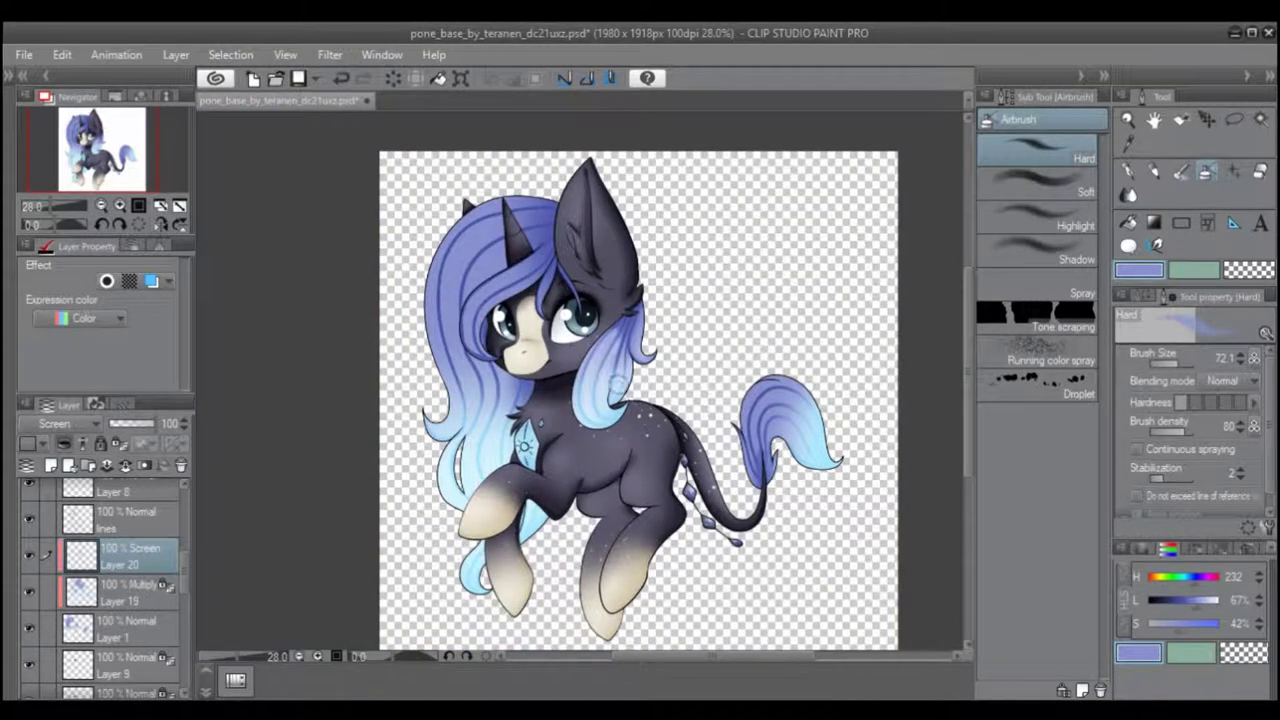
{"action": "scroll", "coordinate": [610, 340], "scroll_direction": "up", "scroll_amount": 4}
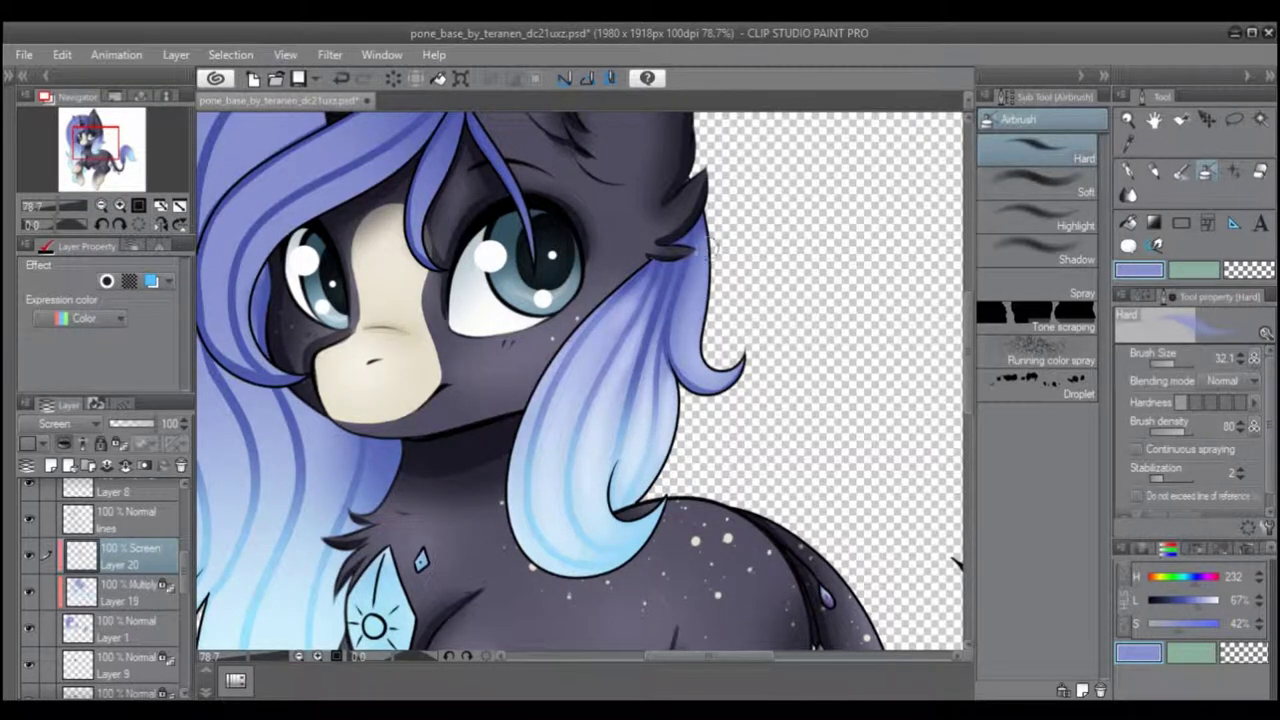
{"action": "left_click_drag", "start_coordinate": [712, 287], "coordinate": [707, 374]}
{"action": "mouse_move", "coordinate": [636, 289]}
{"action": "left_mouse_down"}
{"action": "mouse_move", "coordinate": [547, 468]}
{"action": "mouse_move", "coordinate": [607, 331]}
{"action": "mouse_move", "coordinate": [547, 532]}
{"action": "mouse_move", "coordinate": [574, 392]}
{"action": "mouse_move", "coordinate": [594, 360]}
{"action": "mouse_move", "coordinate": [552, 519]}
{"action": "left_mouse_up"}
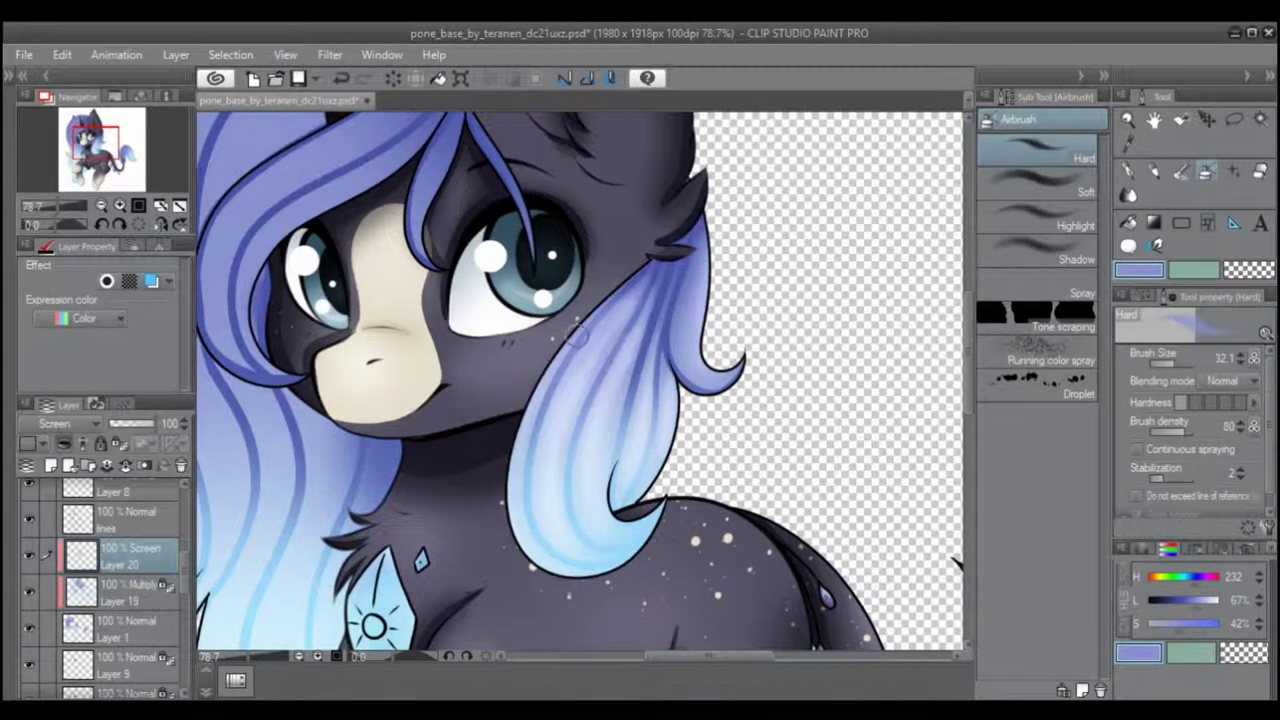
{"action": "left_click", "coordinate": [552, 492], "text": "alt"}
- Airbrush soft purple highlights along the tail strands on Layer 20 at brush size 32.1
{"action": "left_click_drag", "start_coordinate": [694, 340], "coordinate": [505, 390], "text": "ctrl"}
{"action": "left_click_drag", "start_coordinate": [688, 442], "coordinate": [636, 472], "text": "ctrl"}
{"action": "scroll", "coordinate": [633, 476], "scroll_direction": "up", "scroll_amount": 2}
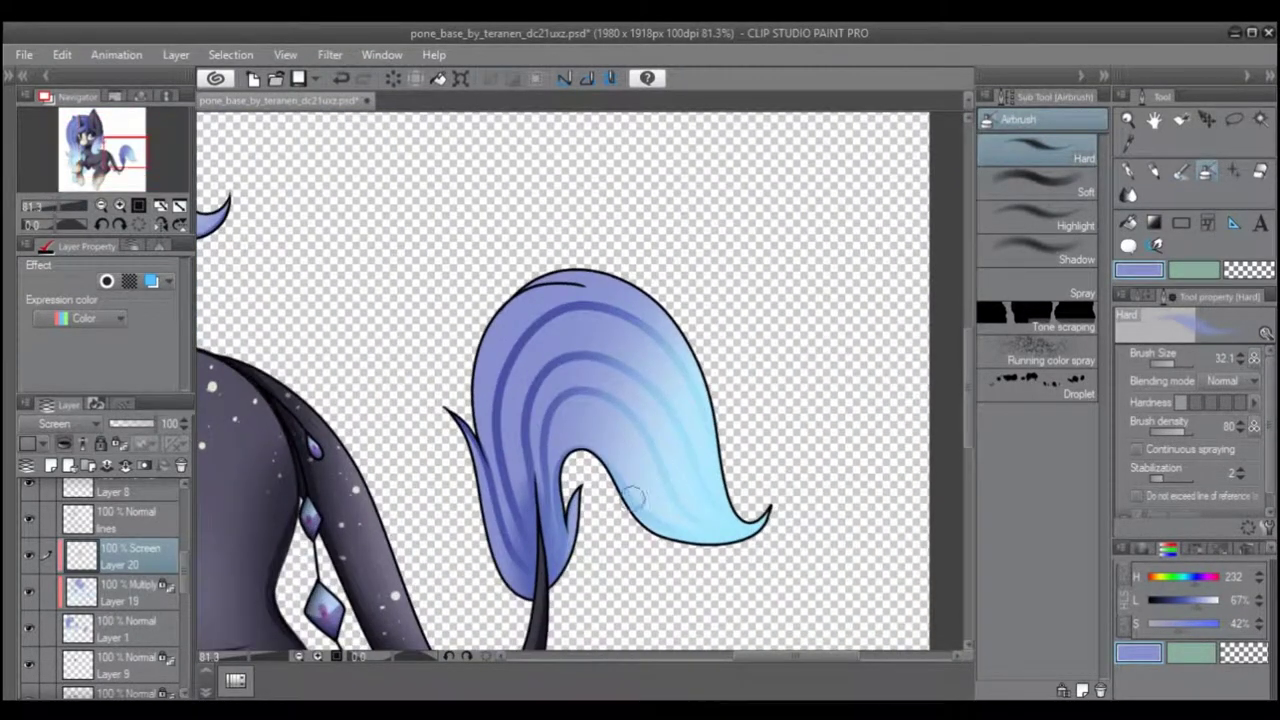
{"action": "mouse_move", "coordinate": [468, 440]}
{"action": "left_mouse_down"}
{"action": "mouse_move", "coordinate": [491, 549]}
{"action": "mouse_move", "coordinate": [523, 591]}
{"action": "left_mouse_up"}
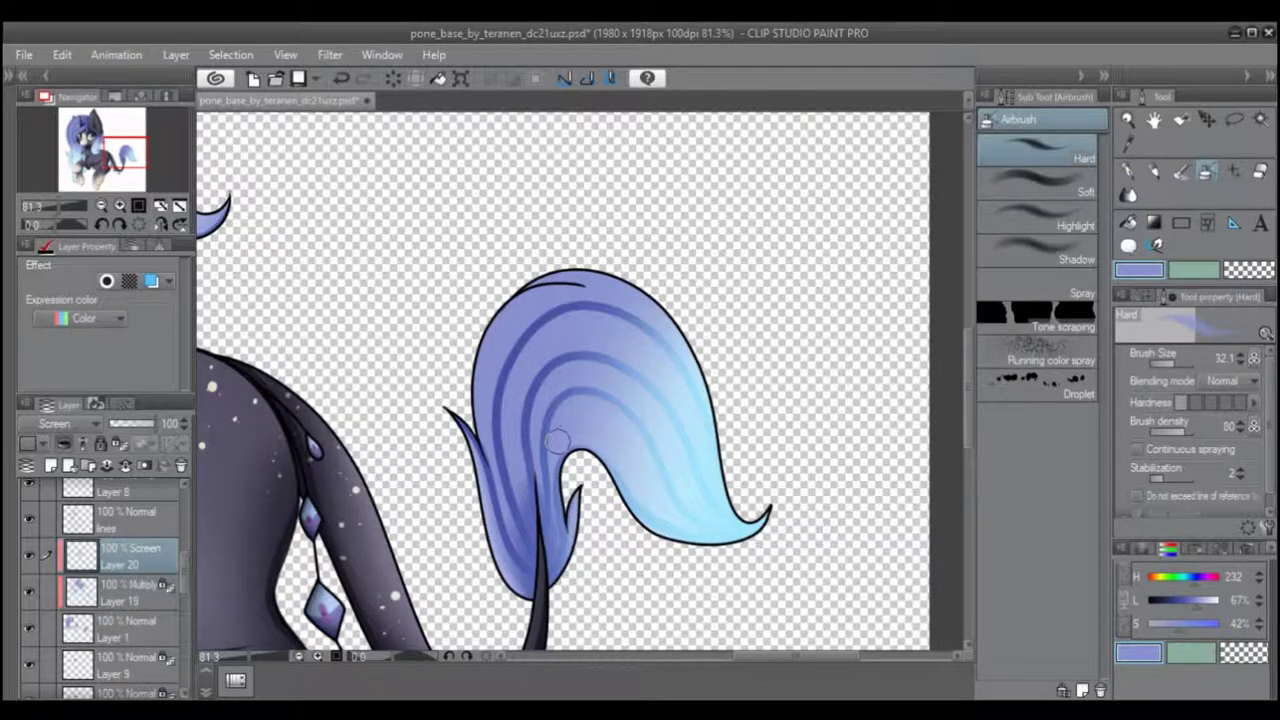
{"action": "key", "text": "ctrl+z"}
{"action": "mouse_move", "coordinate": [552, 448]}
{"action": "left_mouse_down"}
{"action": "mouse_move", "coordinate": [624, 443]}
{"action": "mouse_move", "coordinate": [666, 491]}
{"action": "mouse_move", "coordinate": [689, 459]}
{"action": "mouse_move", "coordinate": [702, 515]}
{"action": "mouse_move", "coordinate": [663, 423]}
{"action": "mouse_move", "coordinate": [631, 388]}
{"action": "mouse_move", "coordinate": [579, 373]}
{"action": "mouse_move", "coordinate": [539, 403]}
{"action": "mouse_move", "coordinate": [547, 490]}
{"action": "mouse_move", "coordinate": [537, 473]}
{"action": "mouse_move", "coordinate": [527, 494]}
{"action": "mouse_move", "coordinate": [541, 344]}
{"action": "mouse_move", "coordinate": [612, 335]}
{"action": "mouse_move", "coordinate": [690, 422]}
{"action": "left_mouse_up"}
{"action": "mouse_move", "coordinate": [692, 349]}
{"action": "left_mouse_down"}
{"action": "mouse_move", "coordinate": [606, 284]}
{"action": "mouse_move", "coordinate": [526, 300]}
{"action": "mouse_move", "coordinate": [477, 366]}
{"action": "mouse_move", "coordinate": [496, 432]}
{"action": "left_mouse_up"}
{"action": "left_click_drag", "start_coordinate": [486, 380], "coordinate": [489, 465]}
{"action": "left_click_drag", "start_coordinate": [533, 384], "coordinate": [512, 498]}
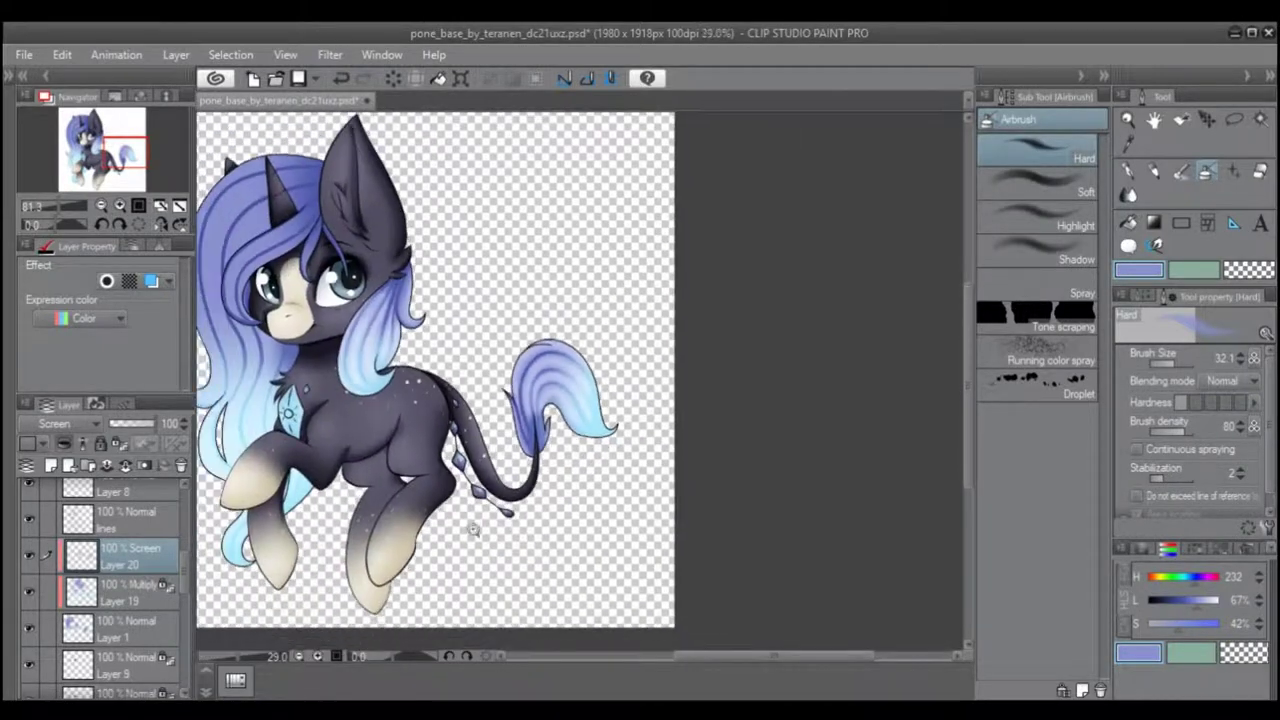
- Airbrush highlights along the lower mane strands on Layer 20, enlarging the brush to 63.2
{"action": "left_click_drag", "start_coordinate": [393, 460], "coordinate": [683, 464]}
{"action": "scroll", "coordinate": [582, 500], "scroll_direction": "up", "scroll_amount": 3}
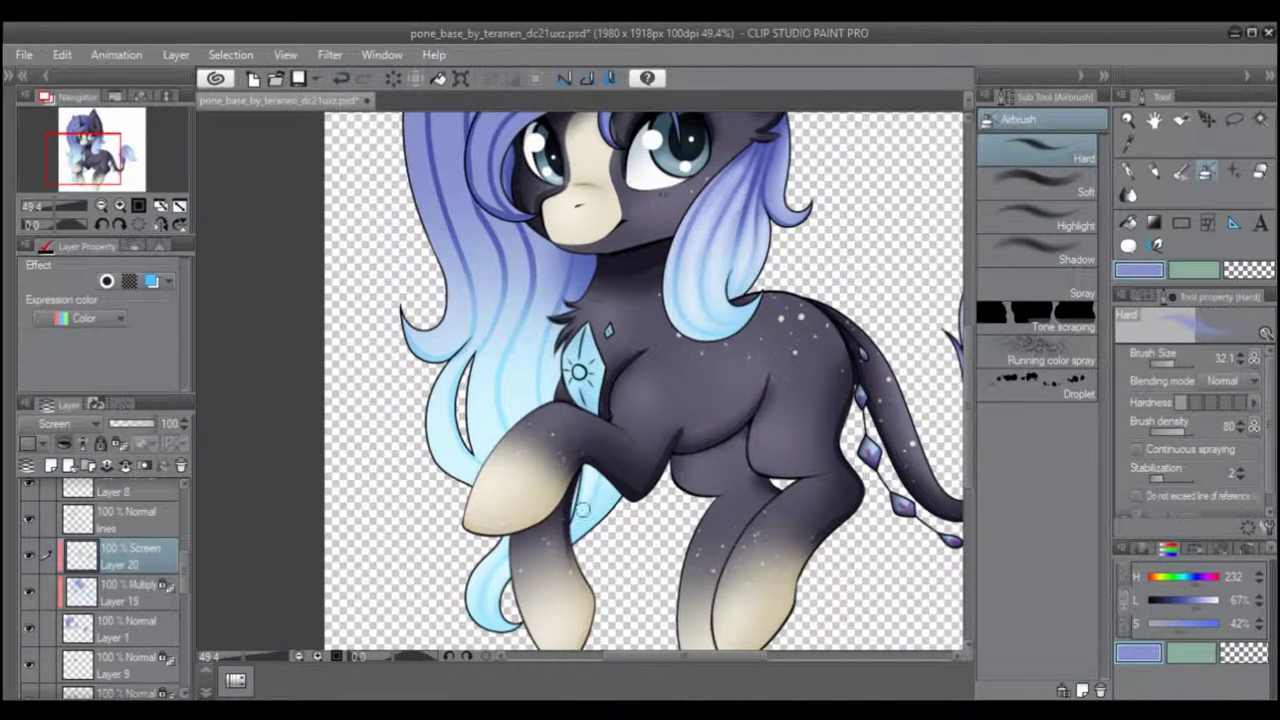
{"action": "left_click_drag", "start_coordinate": [600, 470], "coordinate": [623, 538]}
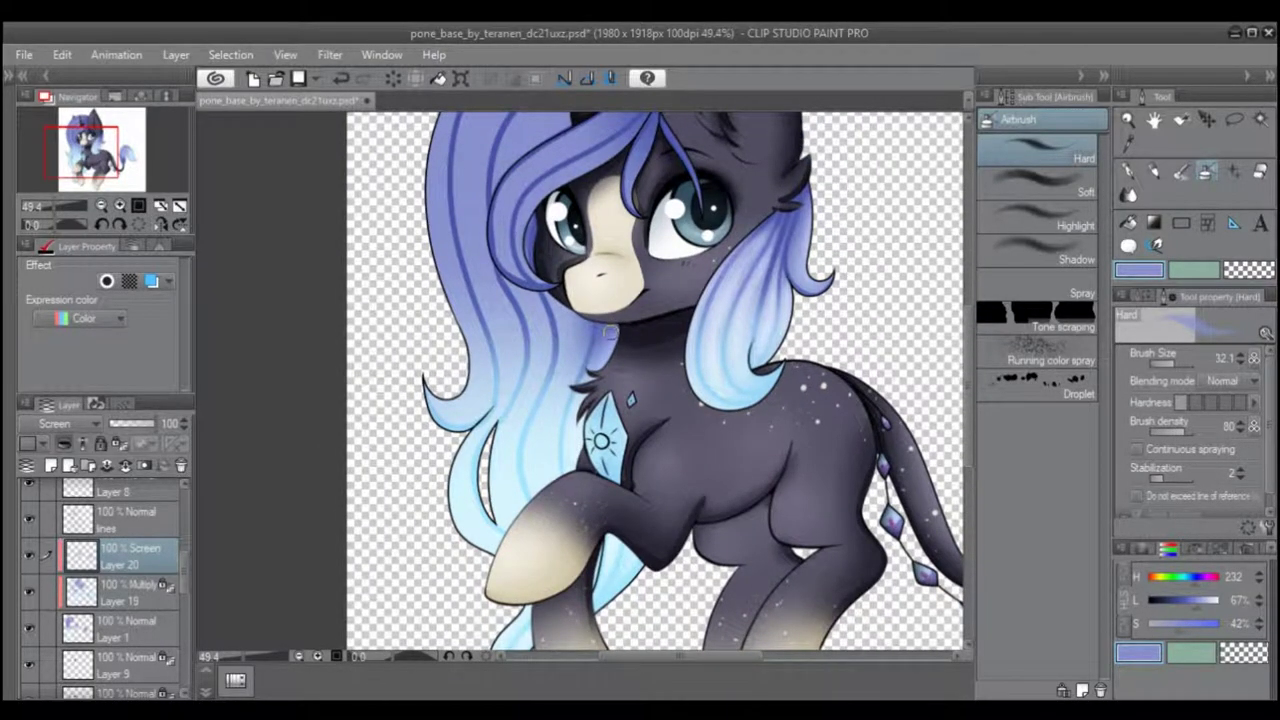
{"action": "mouse_move", "coordinate": [548, 313]}
{"action": "left_mouse_down"}
{"action": "mouse_move", "coordinate": [579, 338]}
{"action": "mouse_move", "coordinate": [554, 403]}
{"action": "mouse_move", "coordinate": [552, 488]}
{"action": "left_mouse_up"}
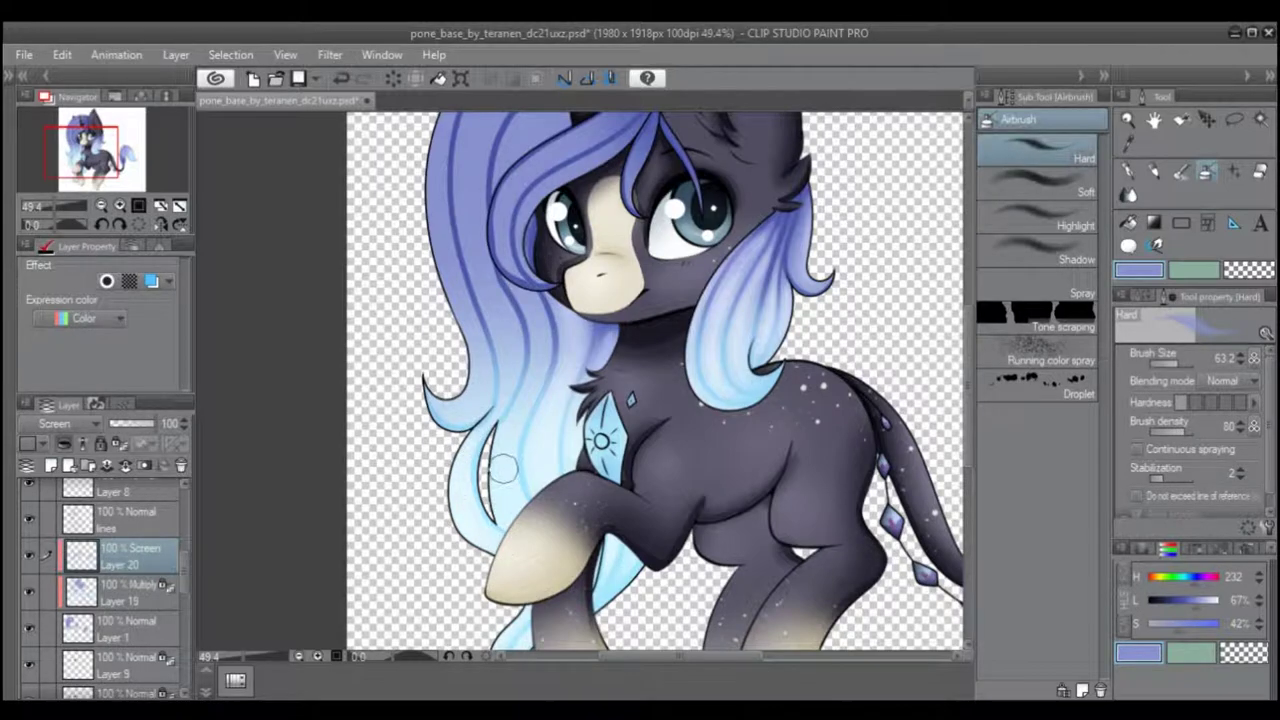
{"action": "mouse_move", "coordinate": [513, 438]}
{"action": "left_mouse_down"}
{"action": "mouse_move", "coordinate": [545, 328]}
{"action": "mouse_move", "coordinate": [534, 286]}
{"action": "left_mouse_up"}
{"action": "left_click_drag", "start_coordinate": [539, 304], "coordinate": [551, 440]}
- Extend the airbrushed highlights up the outer mane strands toward the top of the head at brush size 63.2
{"action": "mouse_move", "coordinate": [463, 547]}
{"action": "left_mouse_down"}
{"action": "mouse_move", "coordinate": [480, 497]}
{"action": "mouse_move", "coordinate": [452, 305]}
{"action": "mouse_move", "coordinate": [545, 140]}
{"action": "mouse_move", "coordinate": [665, 135]}
{"action": "mouse_move", "coordinate": [501, 217]}
{"action": "left_mouse_up"}
{"action": "key", "text": "ctrl+z"}
{"action": "mouse_move", "coordinate": [653, 170]}
{"action": "left_mouse_down"}
{"action": "mouse_move", "coordinate": [529, 212]}
{"action": "mouse_move", "coordinate": [497, 248]}
{"action": "mouse_move", "coordinate": [487, 294]}
{"action": "left_mouse_up"}
{"action": "key", "text": "ctrl+z"}
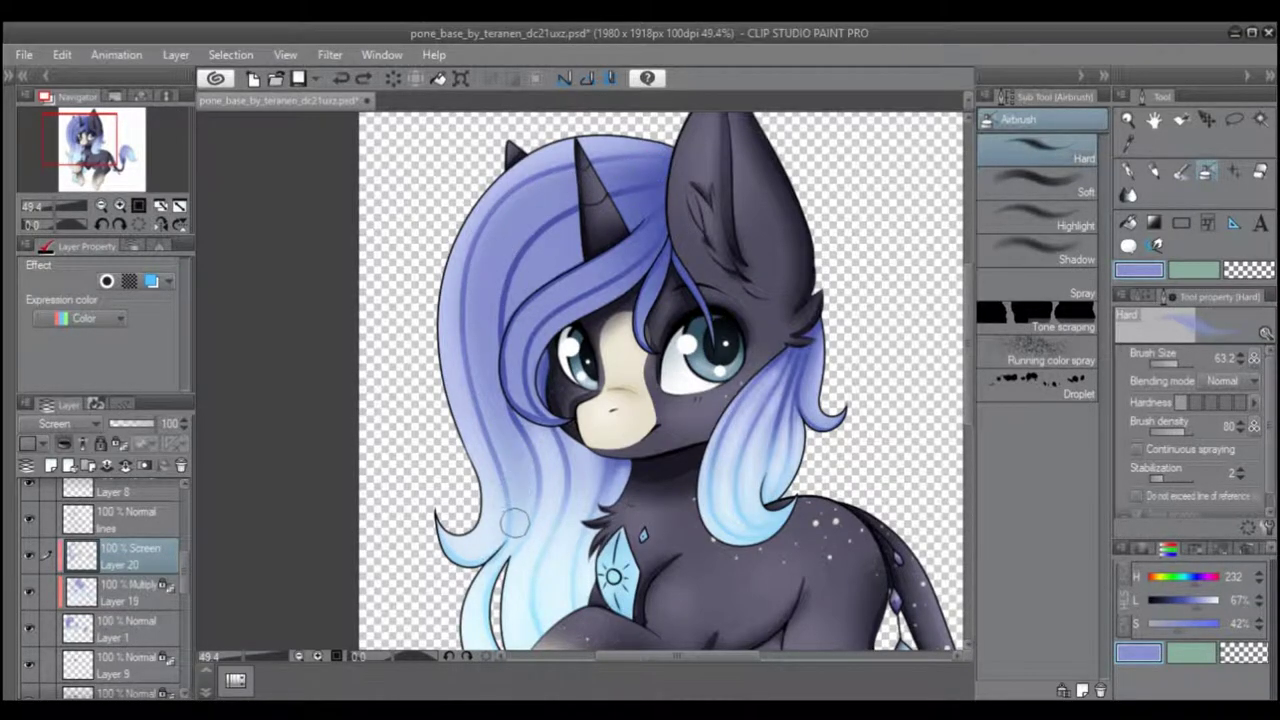
{"action": "mouse_move", "coordinate": [517, 514]}
{"action": "left_mouse_down"}
{"action": "mouse_move", "coordinate": [484, 354]}
{"action": "mouse_move", "coordinate": [484, 270]}
{"action": "mouse_move", "coordinate": [527, 209]}
{"action": "mouse_move", "coordinate": [593, 180]}
{"action": "mouse_move", "coordinate": [650, 177]}
{"action": "mouse_move", "coordinate": [637, 208]}
{"action": "mouse_move", "coordinate": [649, 204]}
{"action": "mouse_move", "coordinate": [520, 287]}
{"action": "left_mouse_up"}
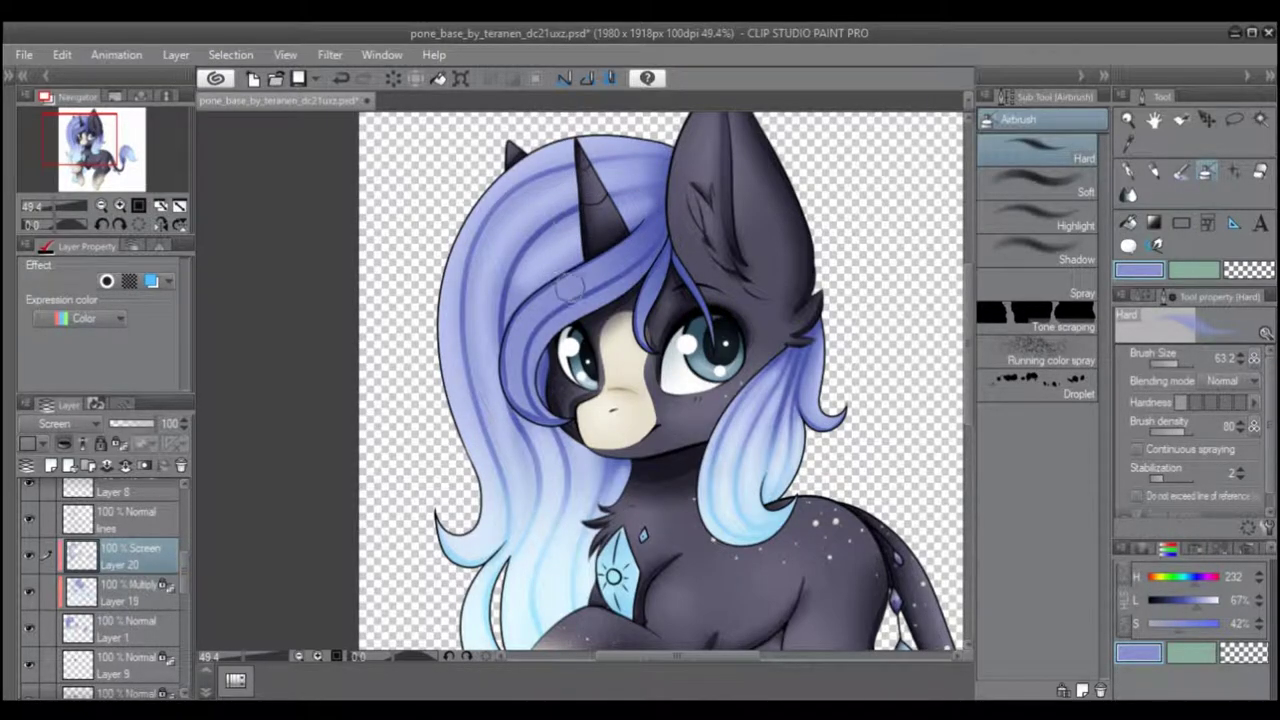
- Reduce the airbrush size to 53.0 and add highlights along the forelock that sweeps past the horn
{"action": "key", "text": "["}
{"action": "key", "text": "["}
{"action": "key", "text": "["}
{"action": "key", "text": "["}
{"action": "key", "text": "ctrl+z"}
{"action": "mouse_move", "coordinate": [645, 236]}
{"action": "left_mouse_down"}
{"action": "mouse_move", "coordinate": [539, 302]}
{"action": "mouse_move", "coordinate": [516, 340]}
{"action": "mouse_move", "coordinate": [560, 370]}
{"action": "left_mouse_up"}
{"action": "key", "text": "ctrl+z"}
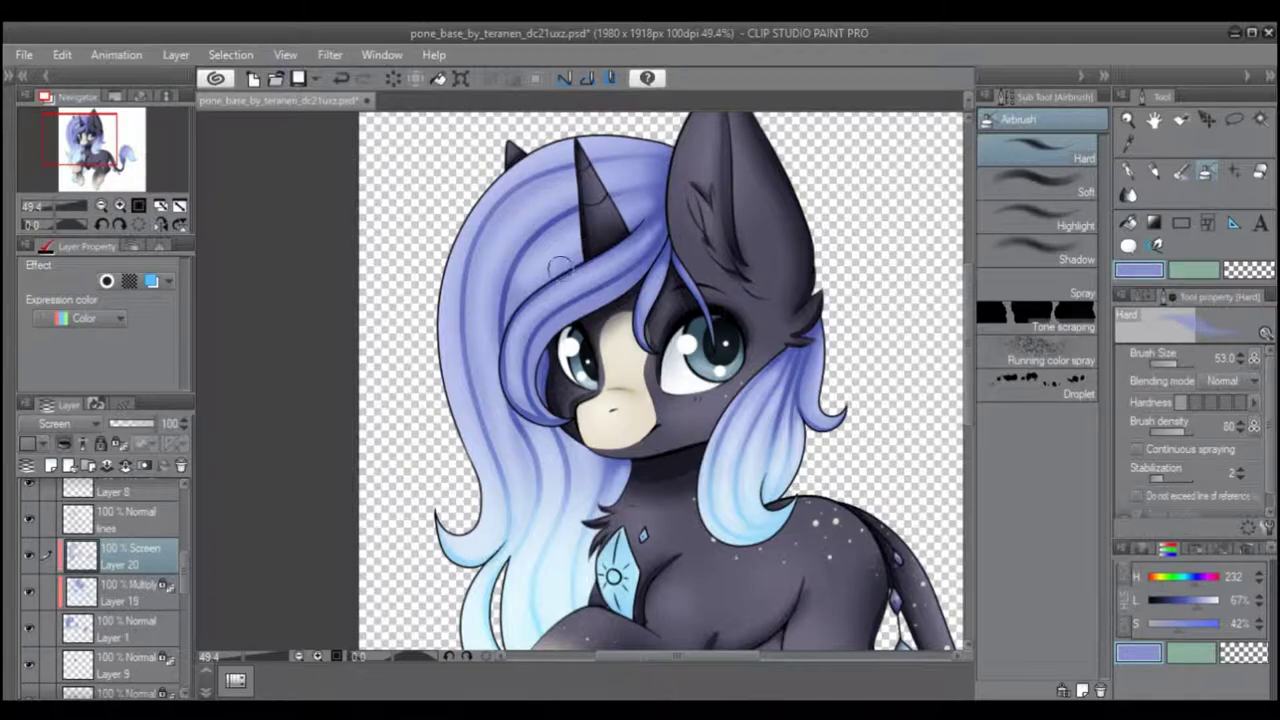
{"action": "key", "text": "ctrl+z"}
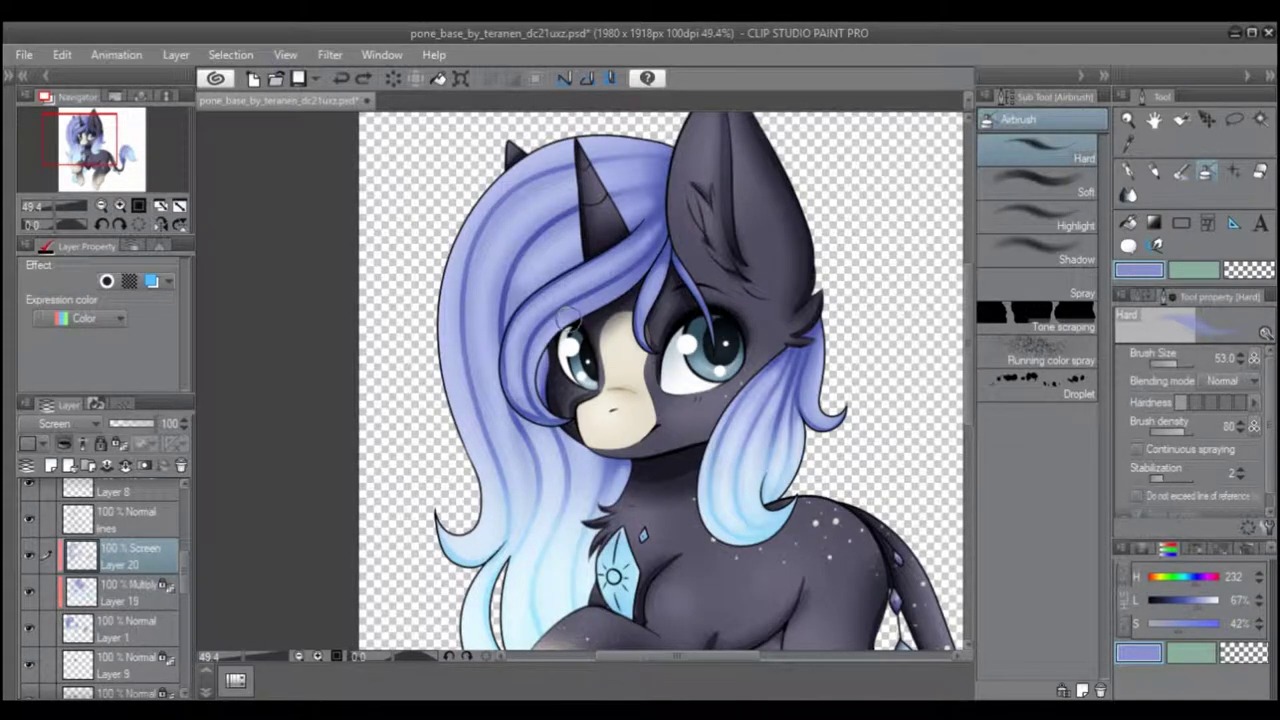
{"action": "mouse_move", "coordinate": [532, 372]}
{"action": "left_mouse_down"}
{"action": "mouse_move", "coordinate": [555, 325]}
{"action": "mouse_move", "coordinate": [639, 278]}
{"action": "left_mouse_up"}
- Add a new layer above Layer 20, clip it to the layer below and set its blending mode to Screen
{"action": "scroll", "coordinate": [634, 290], "scroll_direction": "down", "scroll_amount": 4}
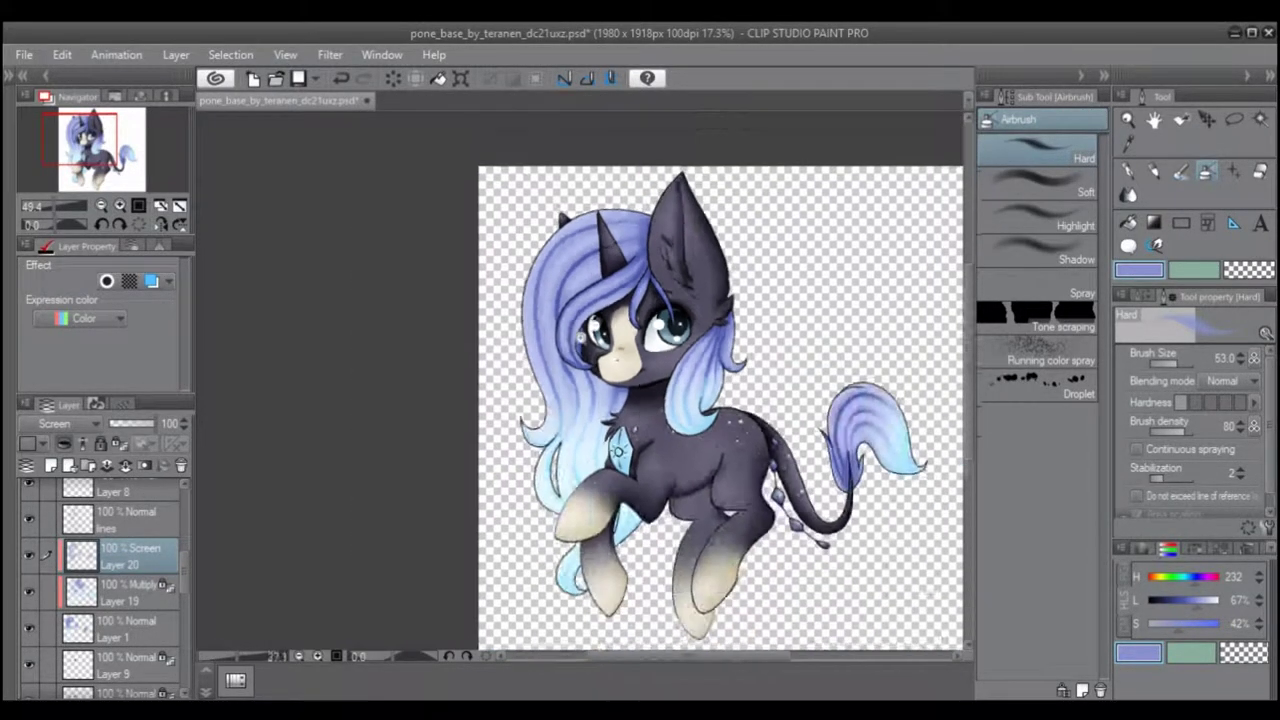
{"action": "scroll", "coordinate": [734, 358], "scroll_direction": "up", "scroll_amount": 3}
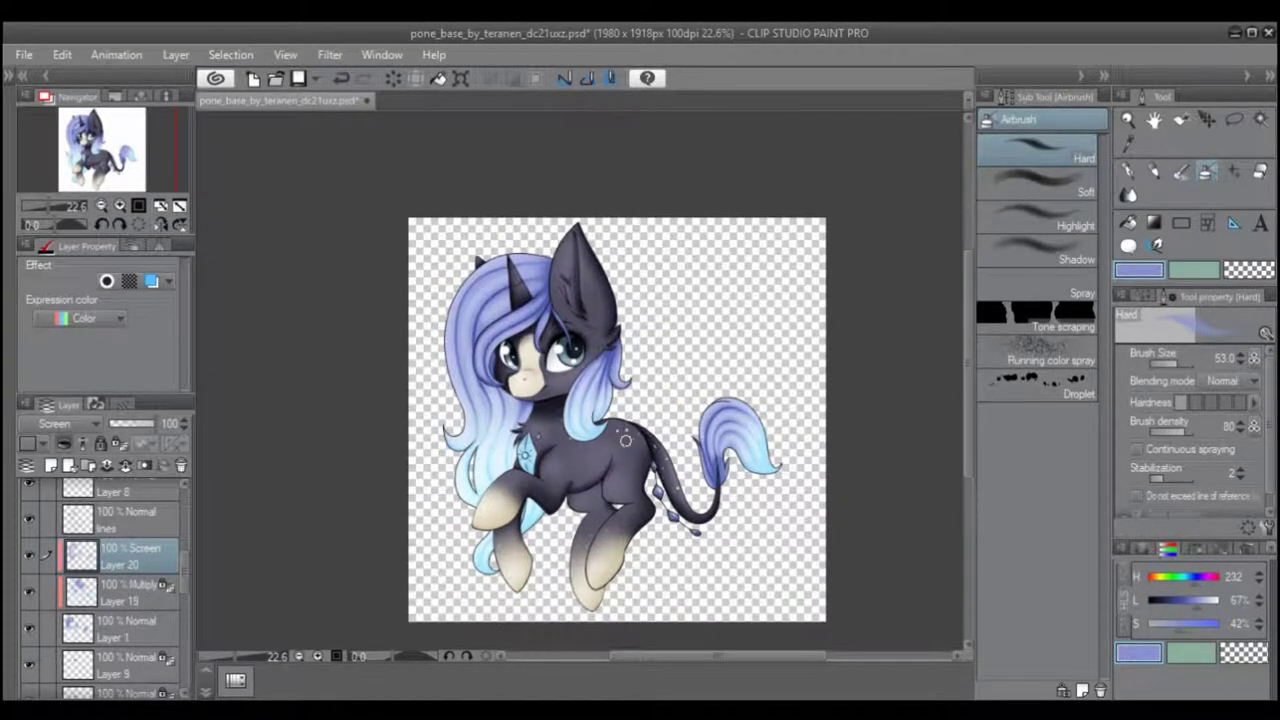
{"action": "left_click", "coordinate": [56, 464]}
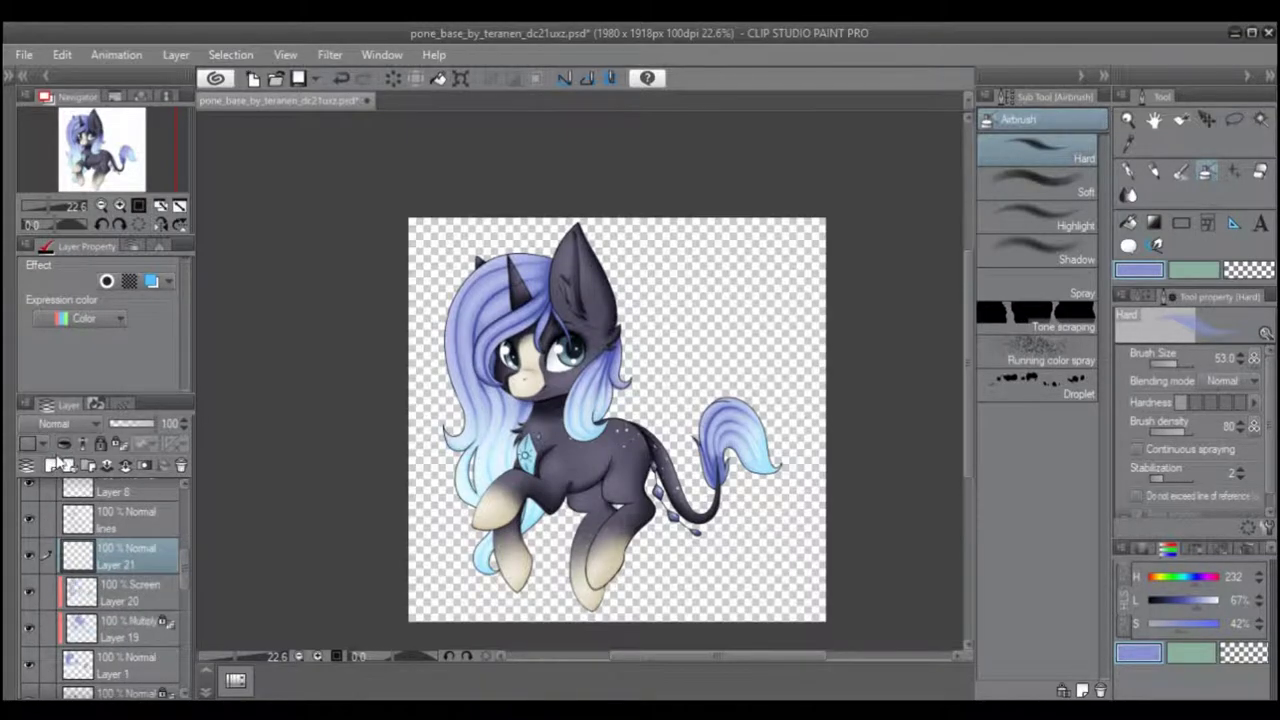
{"action": "left_click", "coordinate": [66, 443]}
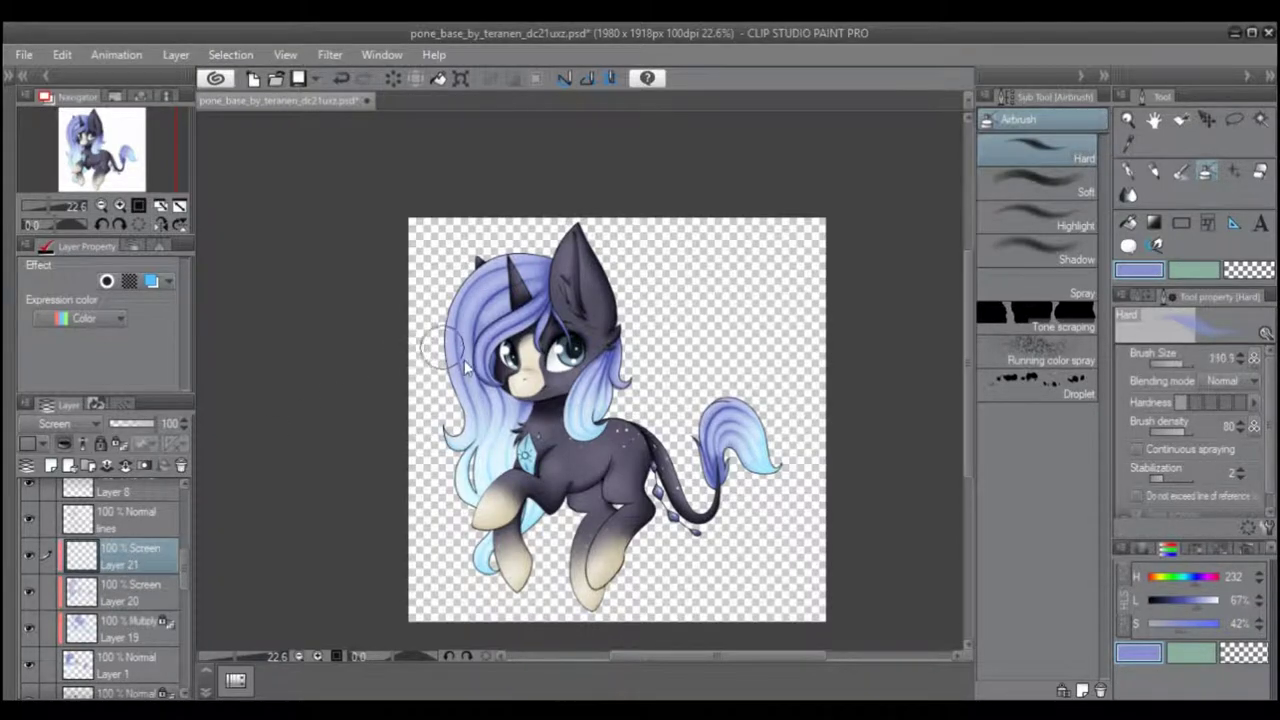
{"action": "mouse_move", "coordinate": [442, 314]}
{"action": "left_mouse_down"}
{"action": "mouse_move", "coordinate": [475, 298]}
{"action": "mouse_move", "coordinate": [532, 332]}
{"action": "left_mouse_up"}
{"action": "key", "text": "ctrl+z"}
{"action": "left_click_drag", "start_coordinate": [443, 282], "coordinate": [560, 335]}
{"action": "key", "text": "ctrl+z"}
{"action": "mouse_move", "coordinate": [453, 322]}
{"action": "left_mouse_down"}
{"action": "mouse_move", "coordinate": [427, 318]}
{"action": "mouse_move", "coordinate": [510, 326]}
{"action": "left_mouse_up"}
{"action": "key", "text": "ctrl+z"}
- Airbrush broad soft highlights over the mane, the lock below the ear and the tail on Layer 21 at brush size 242.2
{"action": "mouse_move", "coordinate": [460, 281]}
{"action": "left_mouse_down"}
{"action": "mouse_move", "coordinate": [515, 345]}
{"action": "mouse_move", "coordinate": [492, 335]}
{"action": "left_mouse_up"}
{"action": "left_click_drag", "start_coordinate": [576, 391], "coordinate": [624, 388]}
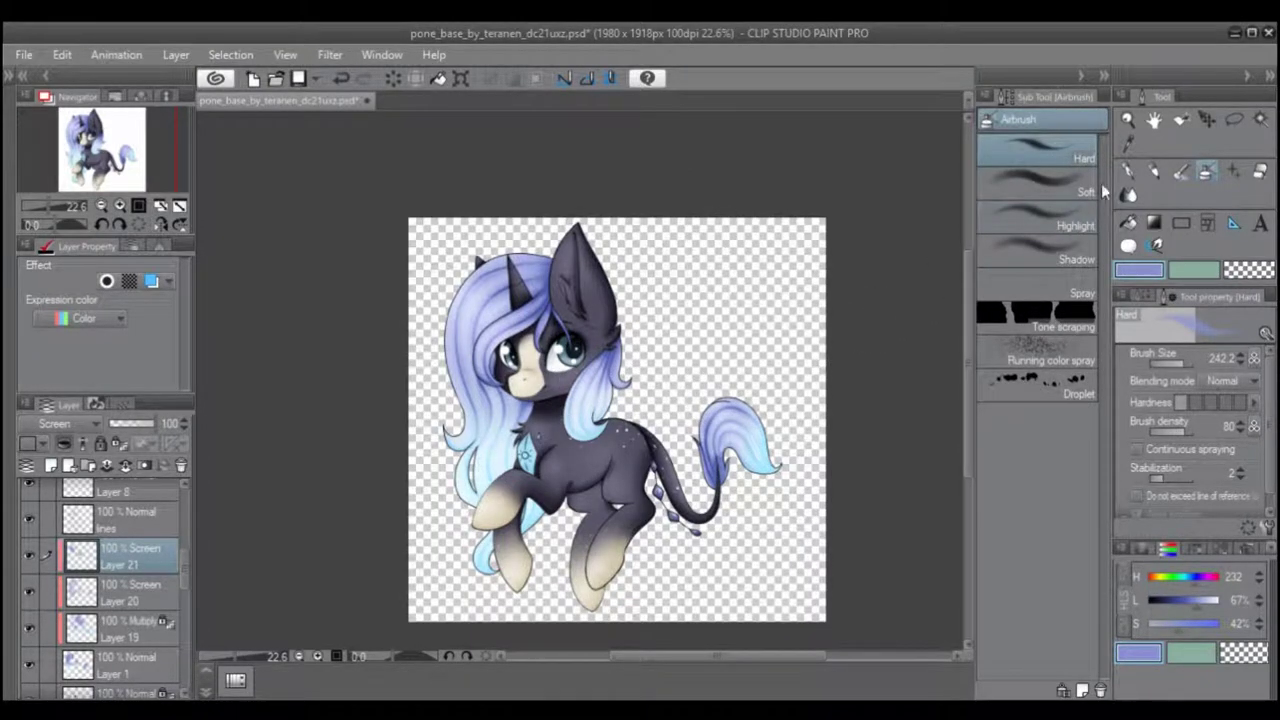
{"action": "key", "text": "p"}
{"action": "scroll", "coordinate": [660, 331], "scroll_direction": "up", "scroll_amount": 3}
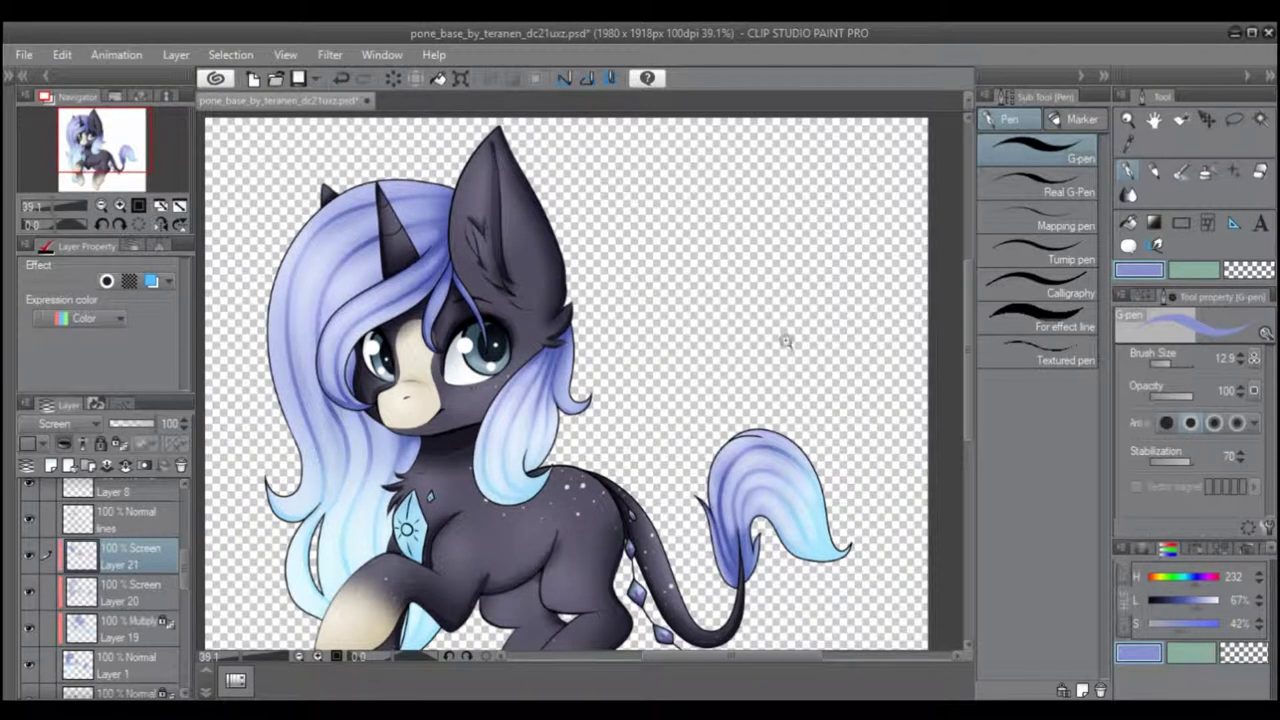
{"action": "scroll", "coordinate": [788, 338], "scroll_direction": "down", "scroll_amount": 2}
{"action": "scroll", "coordinate": [714, 363], "scroll_direction": "up", "scroll_amount": 1}
{"action": "key", "text": "b"}
{"action": "mouse_move", "coordinate": [325, 497]}
{"action": "left_mouse_down"}
{"action": "mouse_move", "coordinate": [310, 542]}
{"action": "mouse_move", "coordinate": [342, 538]}
{"action": "mouse_move", "coordinate": [382, 566]}
{"action": "mouse_move", "coordinate": [476, 481]}
{"action": "left_mouse_up"}
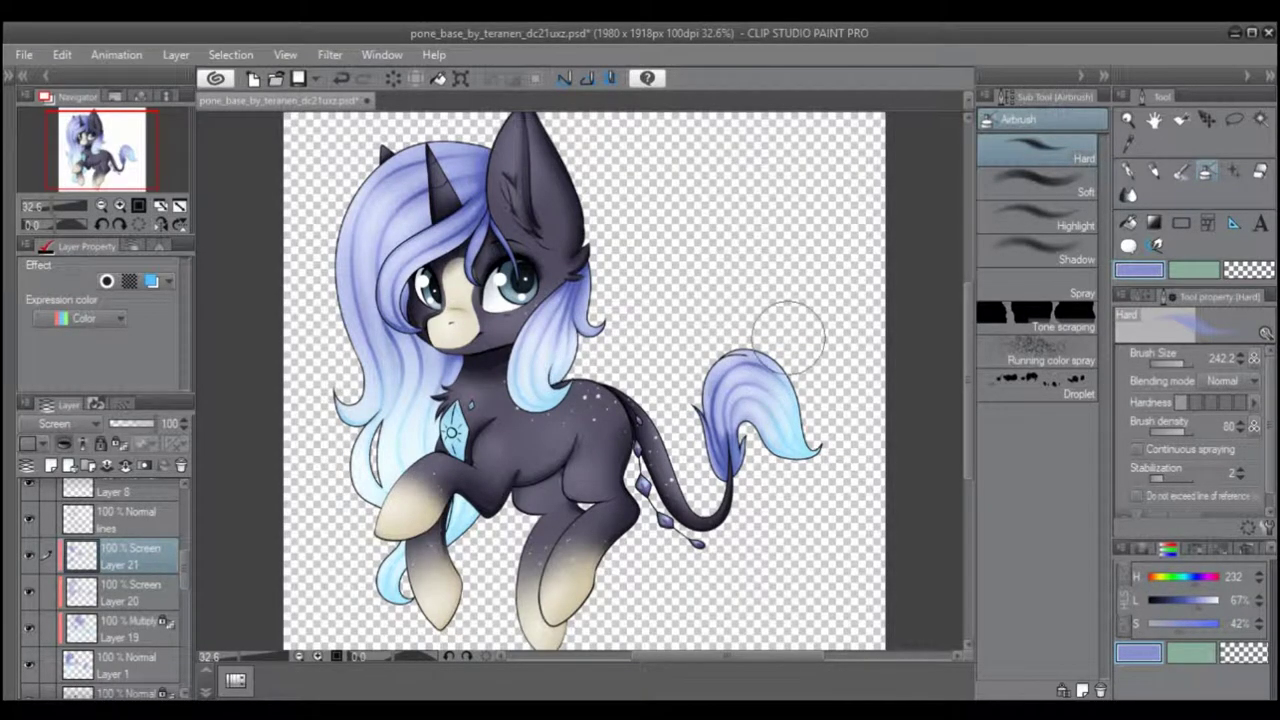
{"action": "mouse_move", "coordinate": [824, 346]}
{"action": "left_mouse_down"}
{"action": "mouse_move", "coordinate": [728, 360]}
{"action": "mouse_move", "coordinate": [789, 372]}
{"action": "left_mouse_up"}
{"action": "mouse_move", "coordinate": [744, 358]}
{"action": "left_mouse_down"}
{"action": "mouse_move", "coordinate": [791, 383]}
{"action": "mouse_move", "coordinate": [807, 377]}
{"action": "left_mouse_up"}
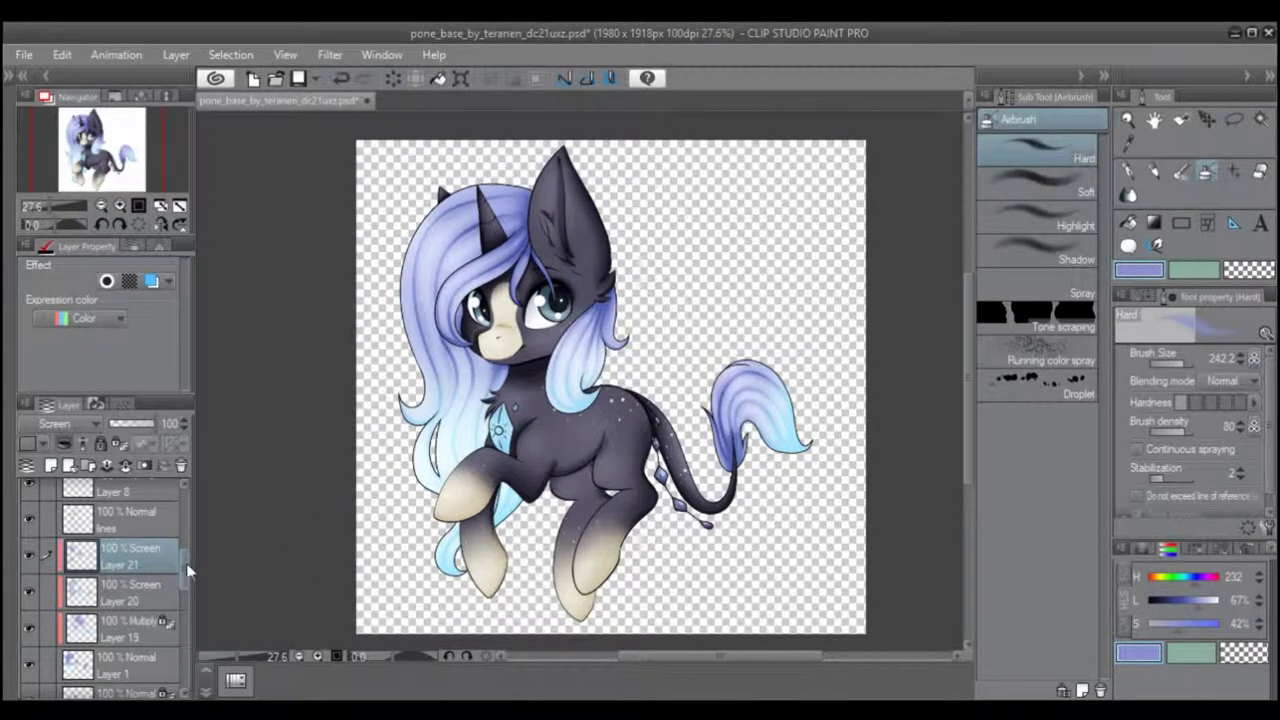
- Toggle the visibility of the upper layers to find the mane's line art, and select Layer 2
{"action": "left_click_drag", "start_coordinate": [187, 570], "coordinate": [183, 546]}
{"action": "left_click", "coordinate": [120, 618]}
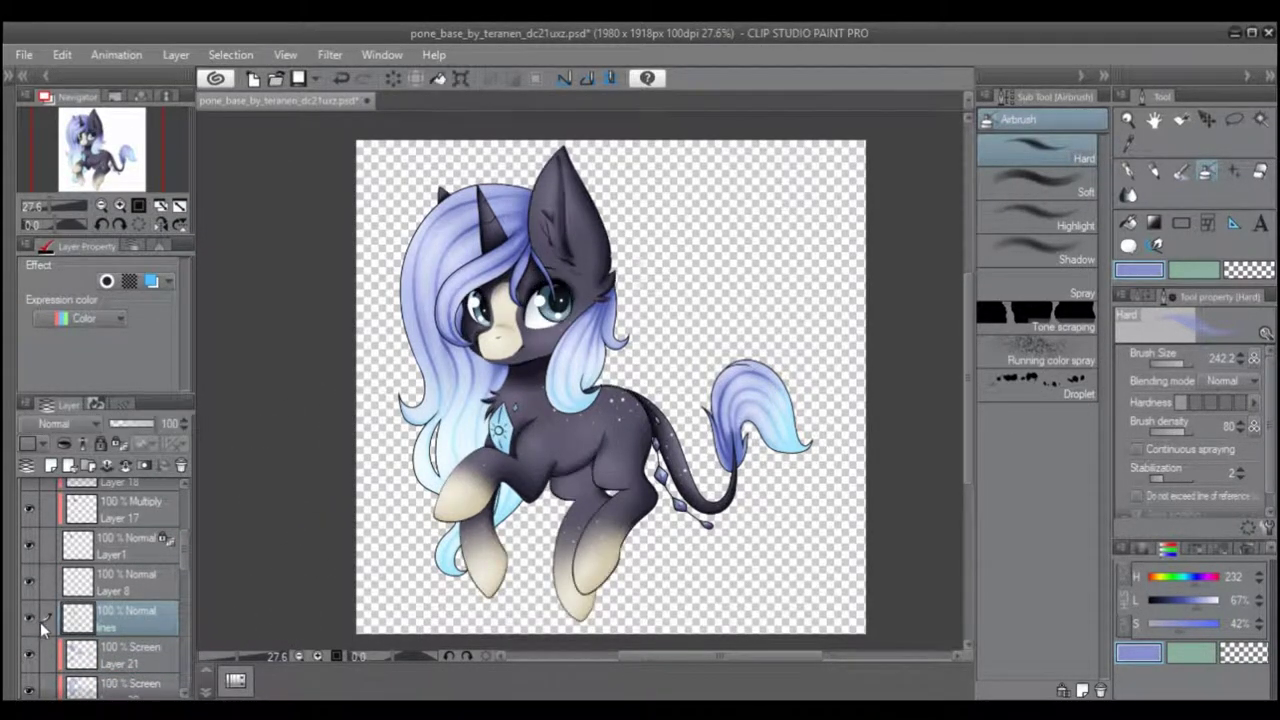
{"action": "scroll", "coordinate": [121, 634], "scroll_direction": "up", "scroll_amount": 2}
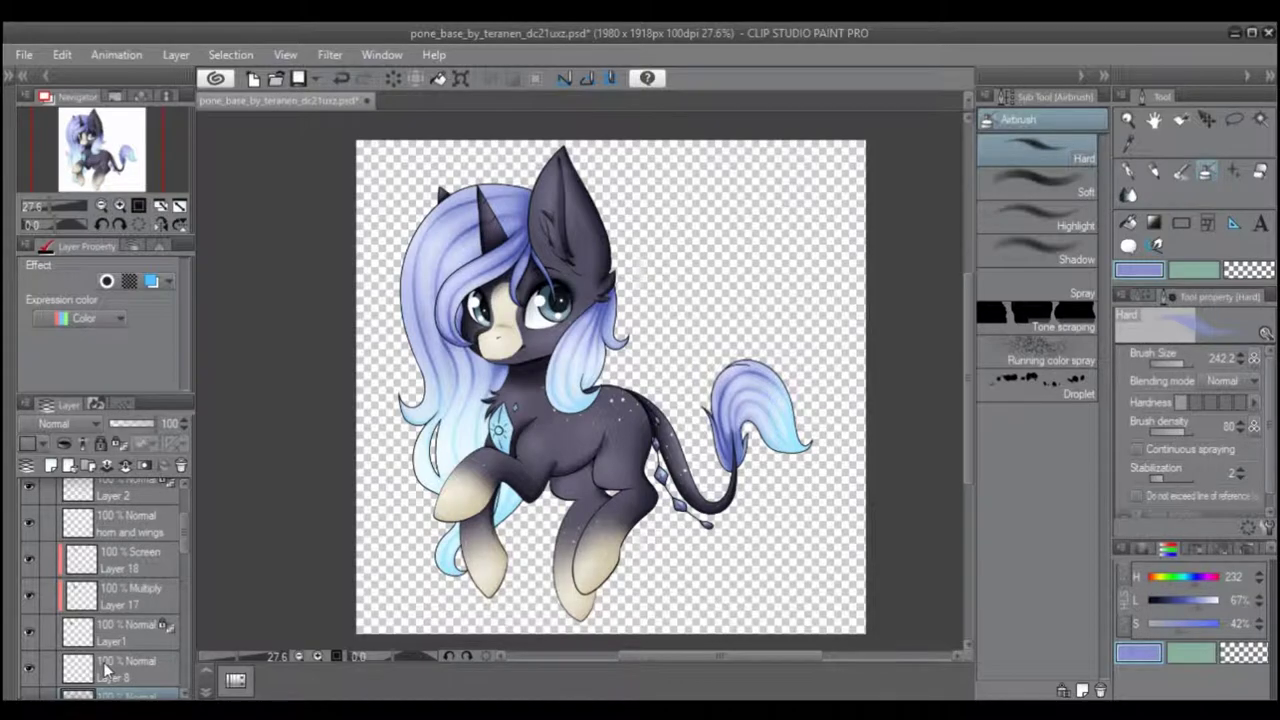
{"action": "left_click_drag", "start_coordinate": [181, 542], "coordinate": [188, 509]}
{"action": "left_click", "coordinate": [28, 531]}
{"action": "left_click", "coordinate": [28, 604]}
{"action": "left_click", "coordinate": [28, 604]}
{"action": "left_click", "coordinate": [96, 605]}
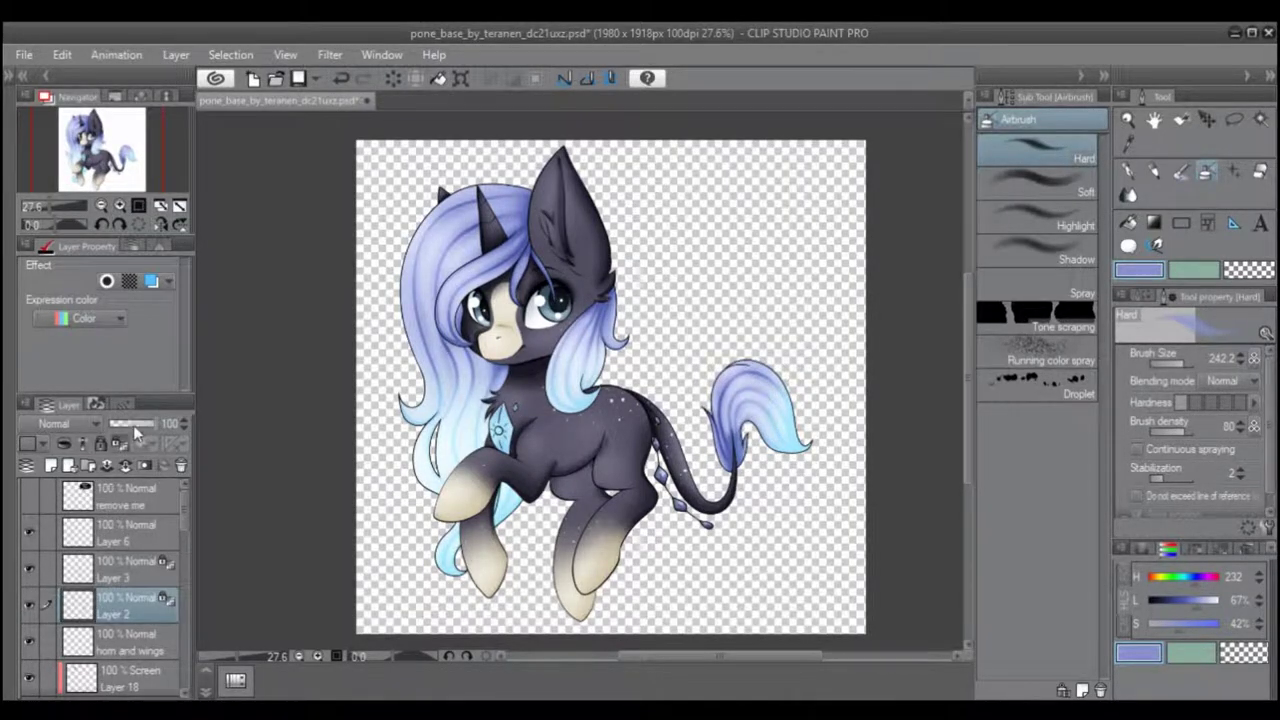
- Sample the mane's dark blue, set its luminosity to 34%, and try the G-pen on the Layer 2 line beside the ear
{"action": "left_click_drag", "start_coordinate": [546, 245], "coordinate": [676, 415]}
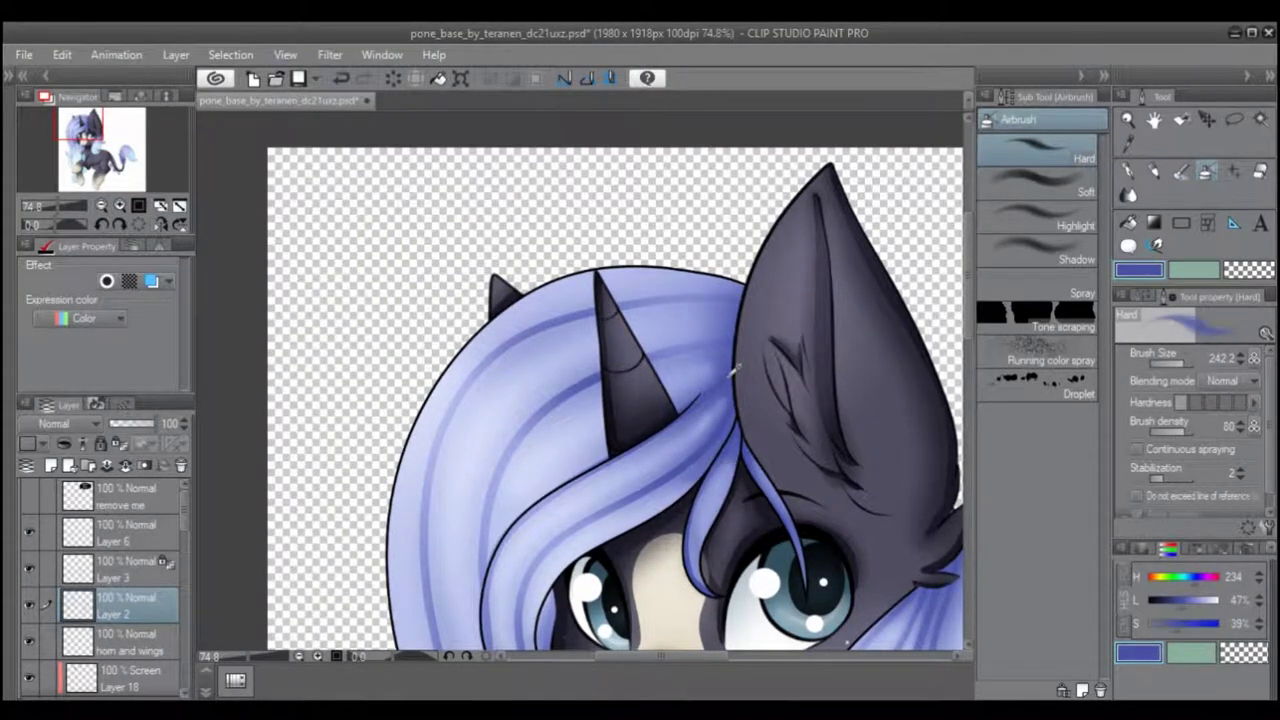
{"action": "left_click", "coordinate": [1177, 602]}
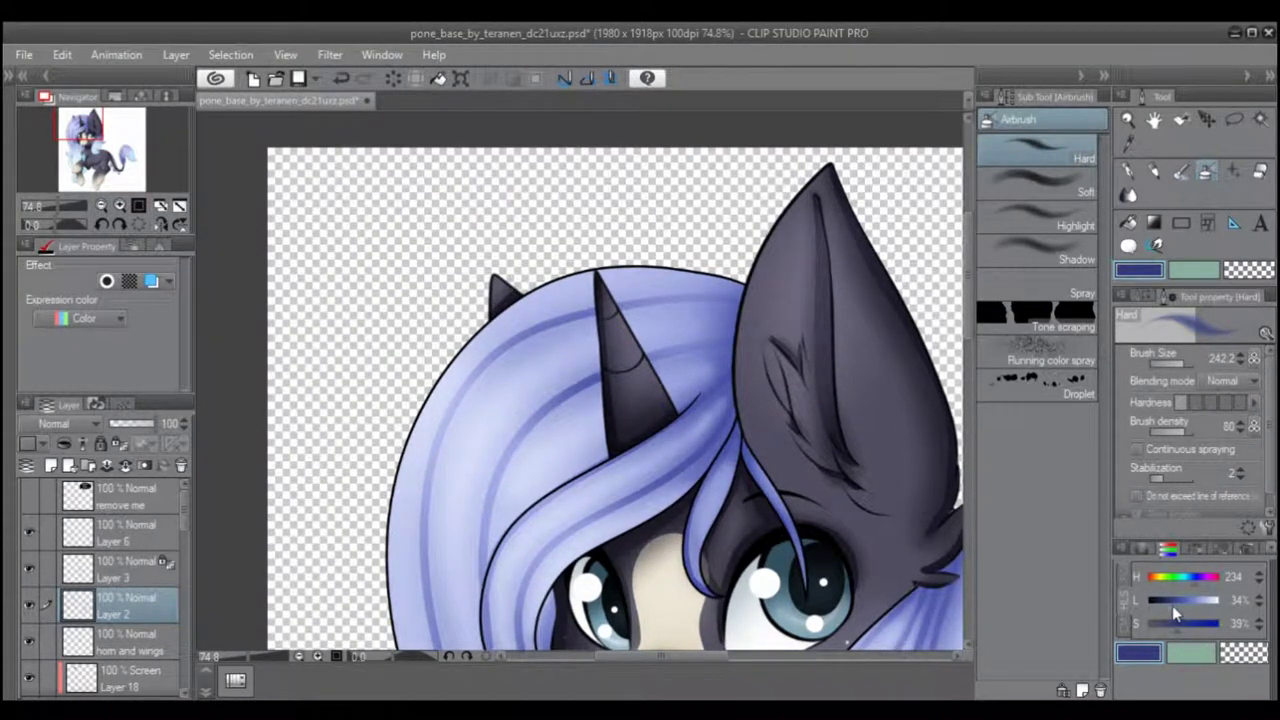
{"action": "left_click", "coordinate": [1127, 171]}
{"action": "scroll", "coordinate": [722, 280], "scroll_direction": "up", "scroll_amount": 4}
{"action": "left_click_drag", "start_coordinate": [791, 264], "coordinate": [780, 304]}
{"action": "key", "text": "ctrl+z"}
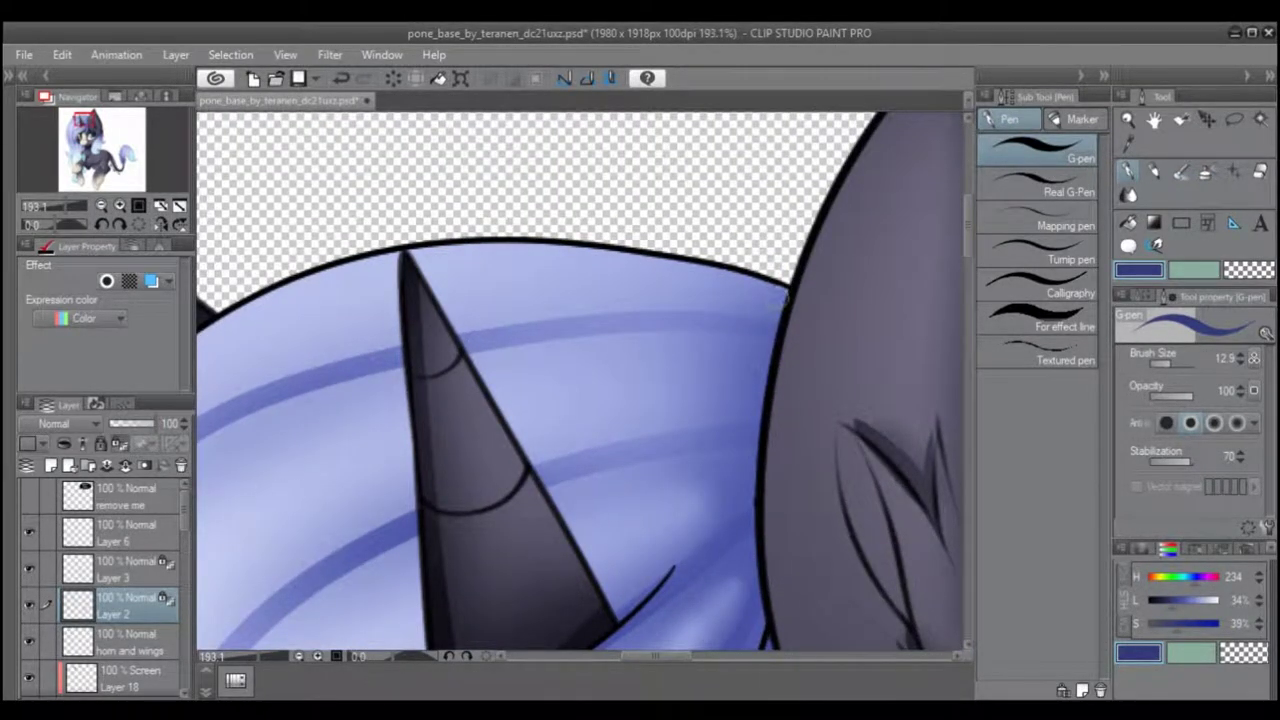
- Recolour the mane and tail outlines on Layer 2 dark blue with the G-pen at brush size 52.4
{"action": "scroll", "coordinate": [758, 282], "scroll_direction": "down", "scroll_amount": 5}
{"action": "left_click_drag", "start_coordinate": [758, 282], "coordinate": [758, 284]}
{"action": "left_click_drag", "start_coordinate": [758, 282], "coordinate": [767, 278]}
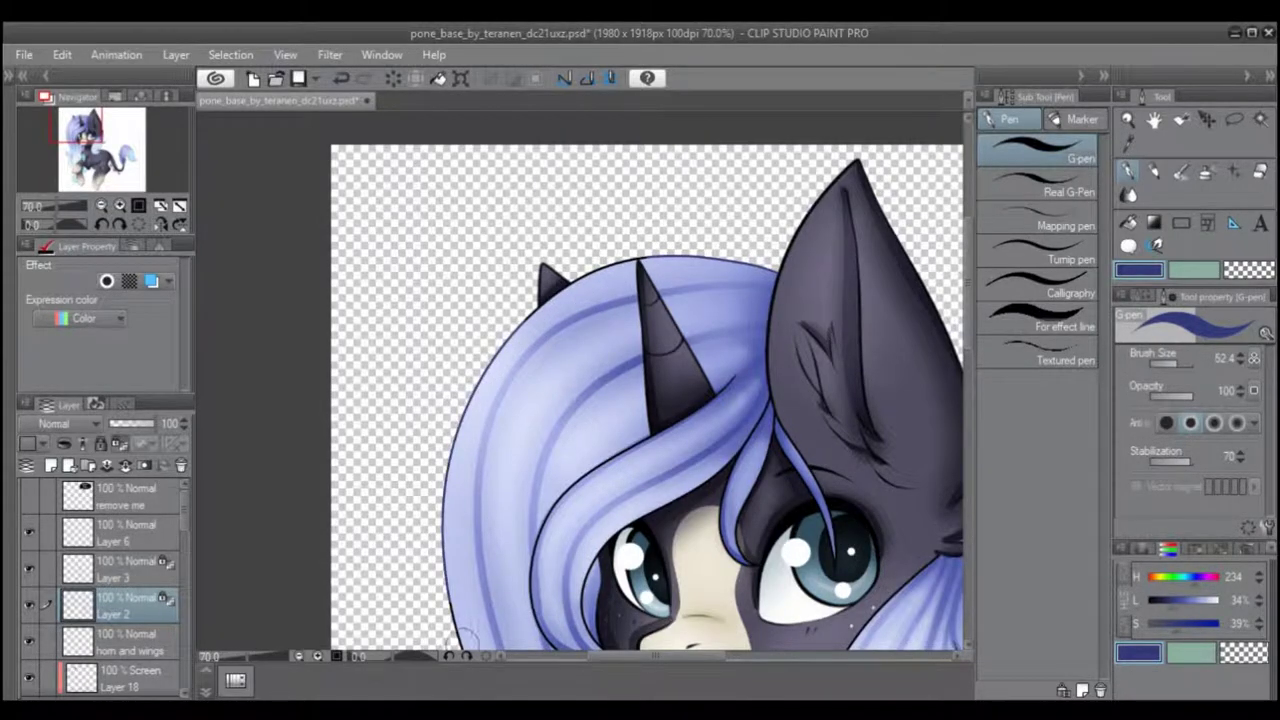
{"action": "scroll", "coordinate": [460, 620], "scroll_direction": "down", "scroll_amount": 3}
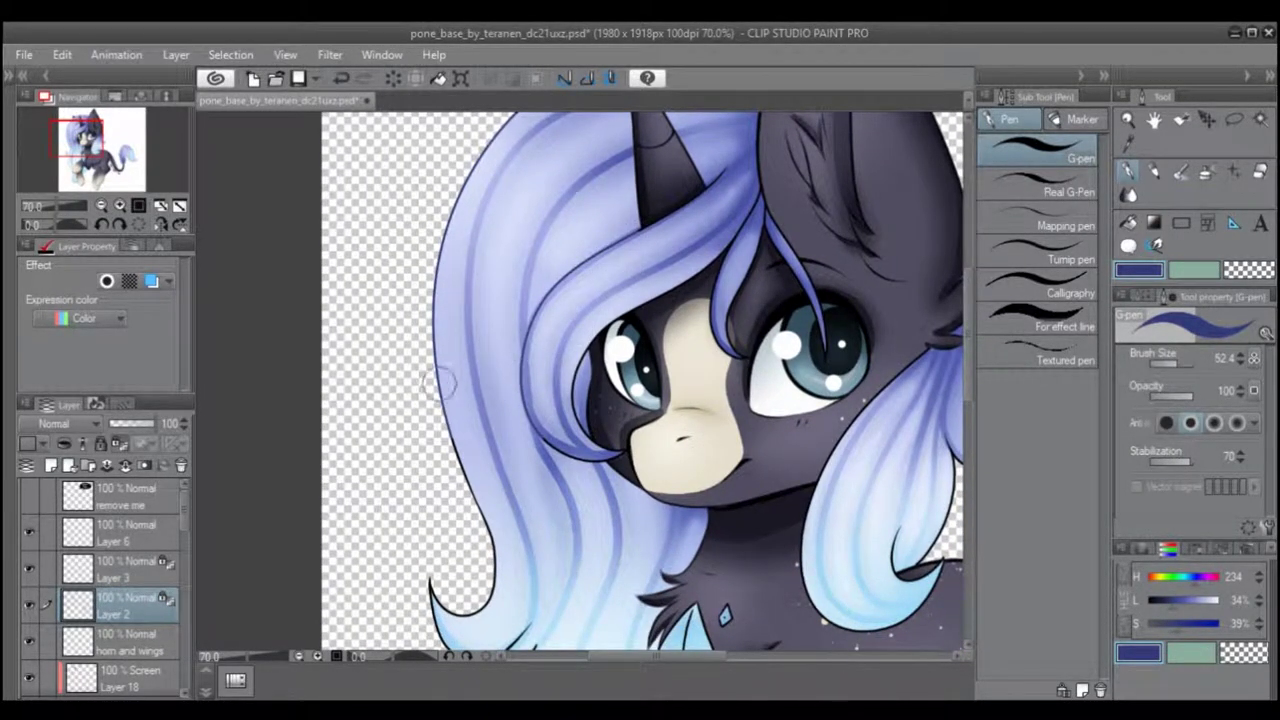
{"action": "scroll", "coordinate": [490, 585], "scroll_direction": "down", "scroll_amount": 3}
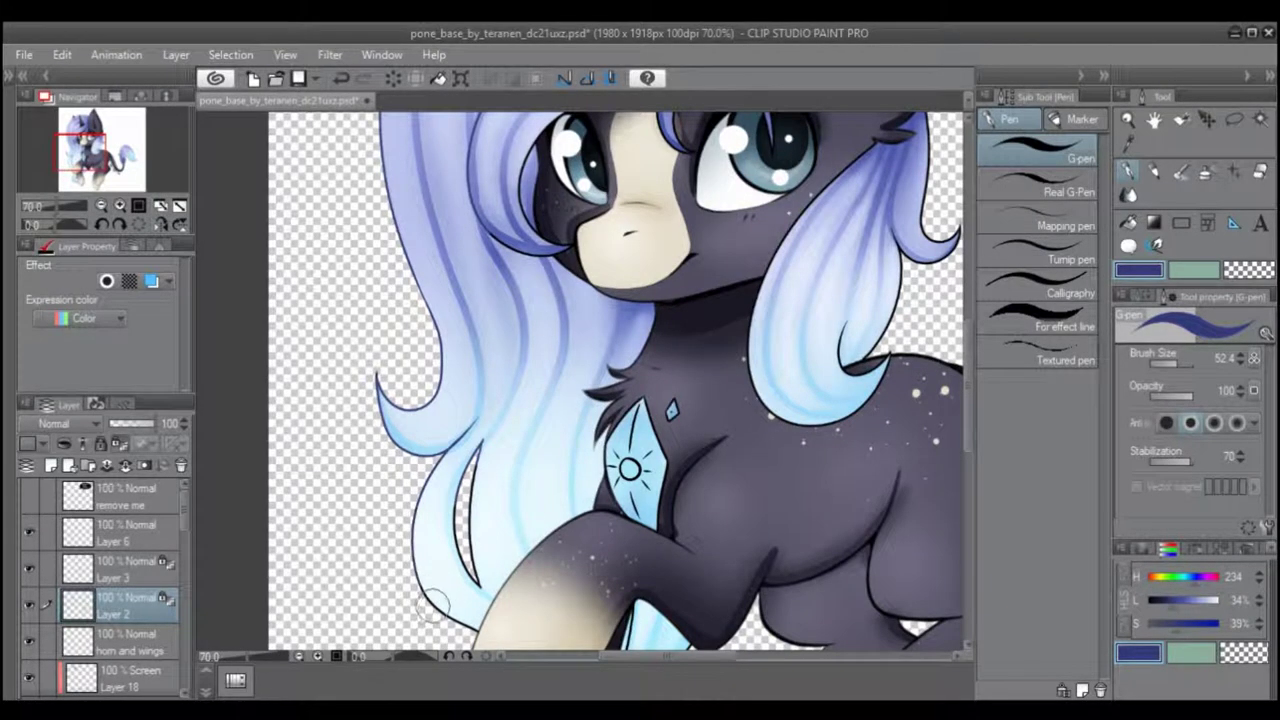
{"action": "scroll", "coordinate": [478, 414], "scroll_direction": "down", "scroll_amount": 5}
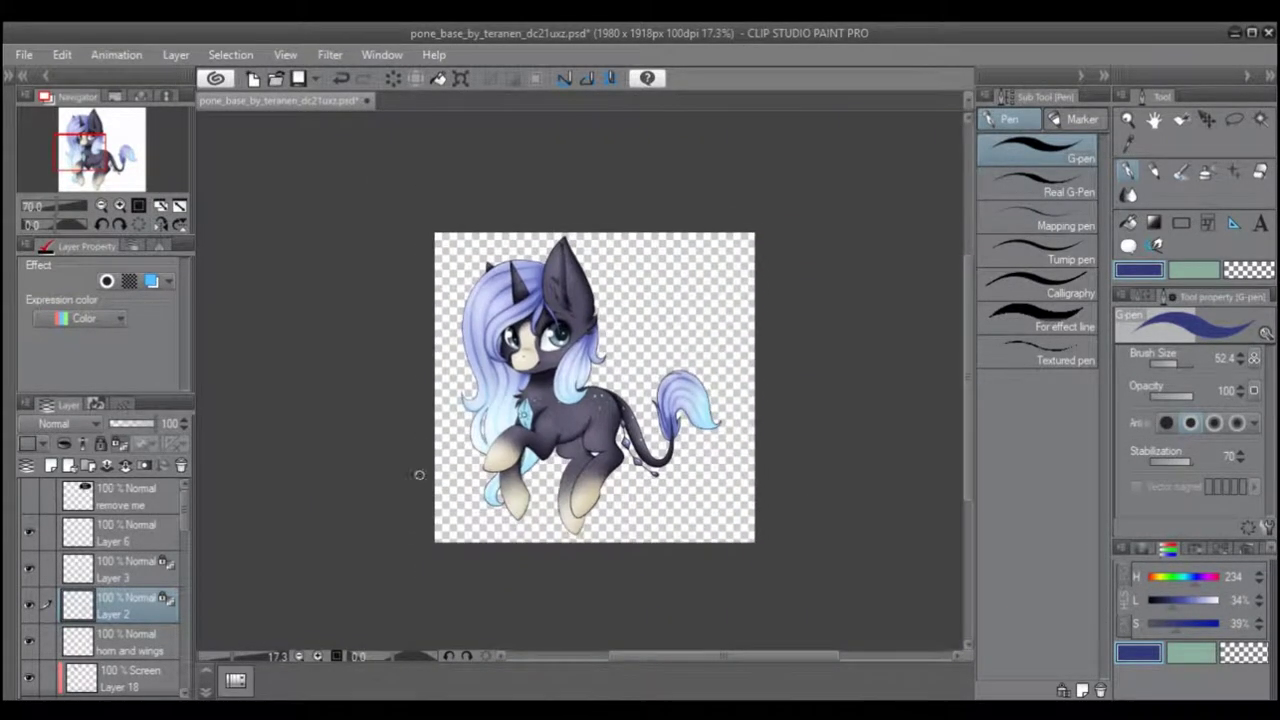
{"action": "left_click_drag", "start_coordinate": [417, 483], "coordinate": [408, 509]}
{"action": "scroll", "coordinate": [690, 385], "scroll_direction": "up", "scroll_amount": 4}
{"action": "left_click_drag", "start_coordinate": [700, 383], "coordinate": [820, 344]}
{"action": "scroll", "coordinate": [850, 292], "scroll_direction": "down", "scroll_amount": 2}
{"action": "scroll", "coordinate": [815, 336], "scroll_direction": "up", "scroll_amount": 1}
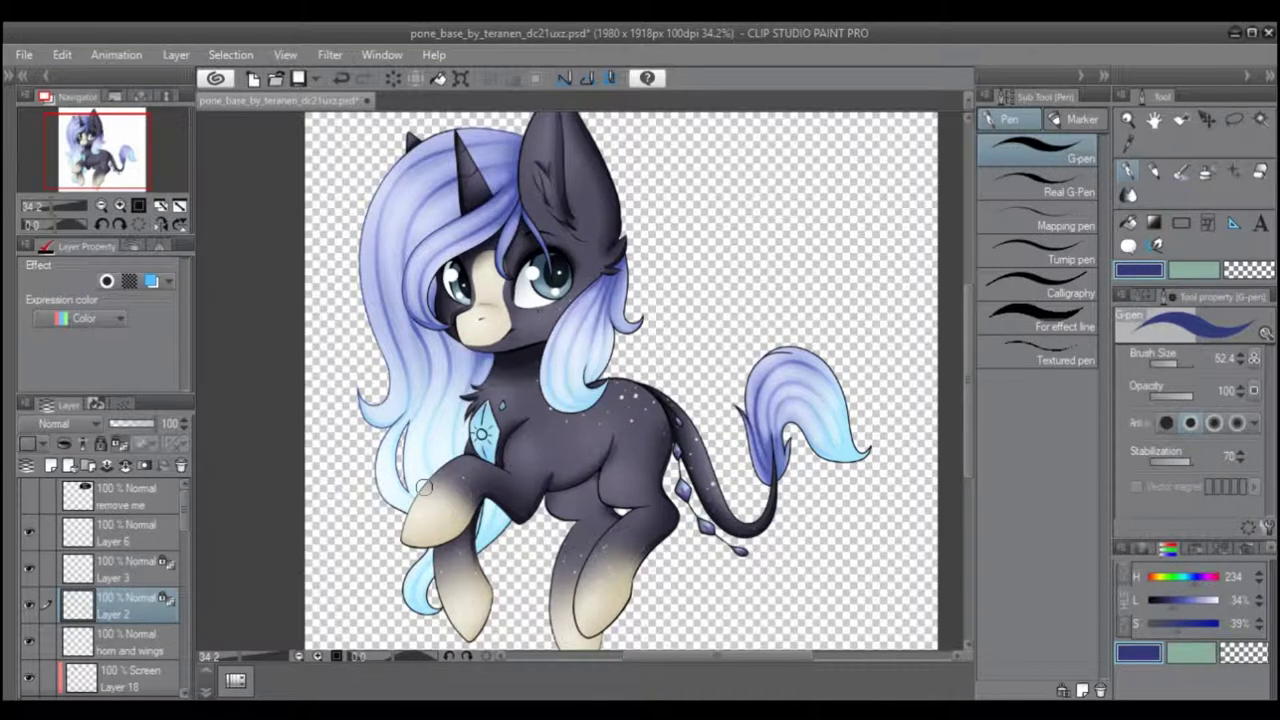
- Undo the dark blue recolouring strokes on the mane and tail outlines
{"action": "key", "text": "ctrl+z"}
{"action": "key", "text": "ctrl+z"}
{"action": "key", "text": "ctrl+z"}
{"action": "key", "text": "ctrl+z"}
{"action": "key", "text": "ctrl+z"}
{"action": "key", "text": "ctrl+z"}
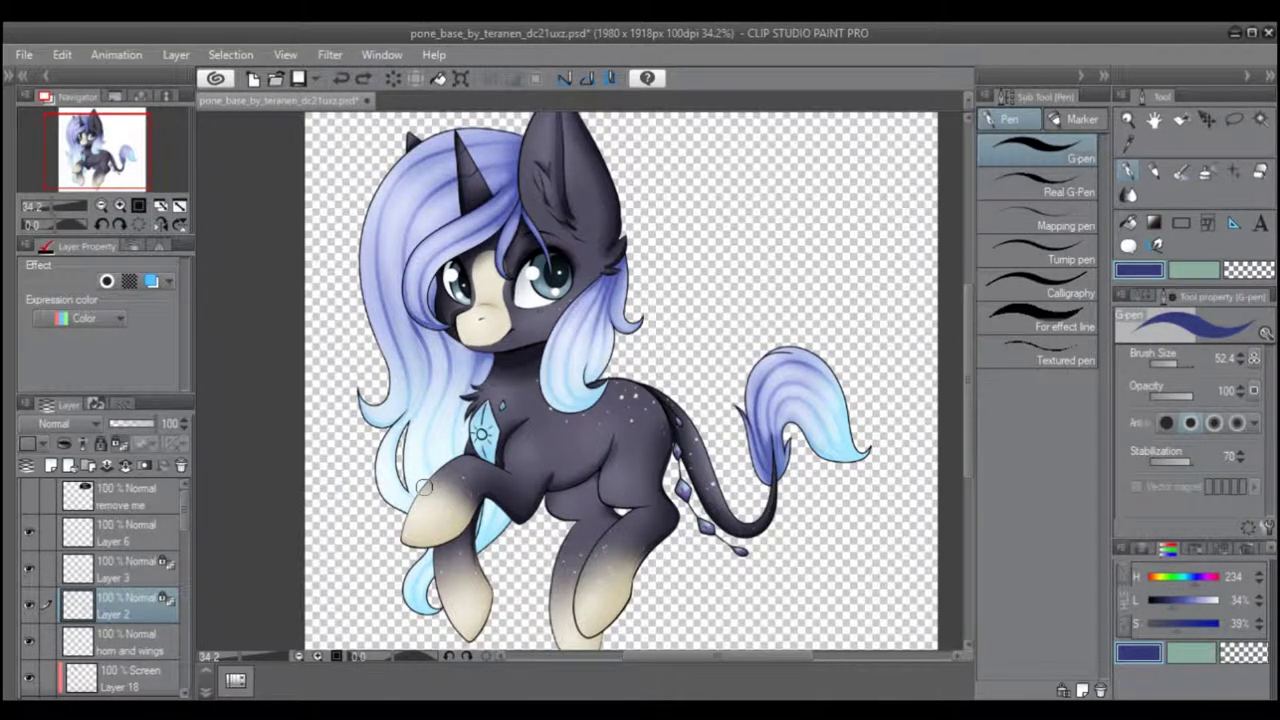
- Check which outlines belong to Layer 2 by toggling its visibility, and fit the whole pony in view
{"action": "left_click", "coordinate": [30, 605]}
{"action": "left_click", "coordinate": [30, 606]}
{"action": "left_click", "coordinate": [178, 204]}
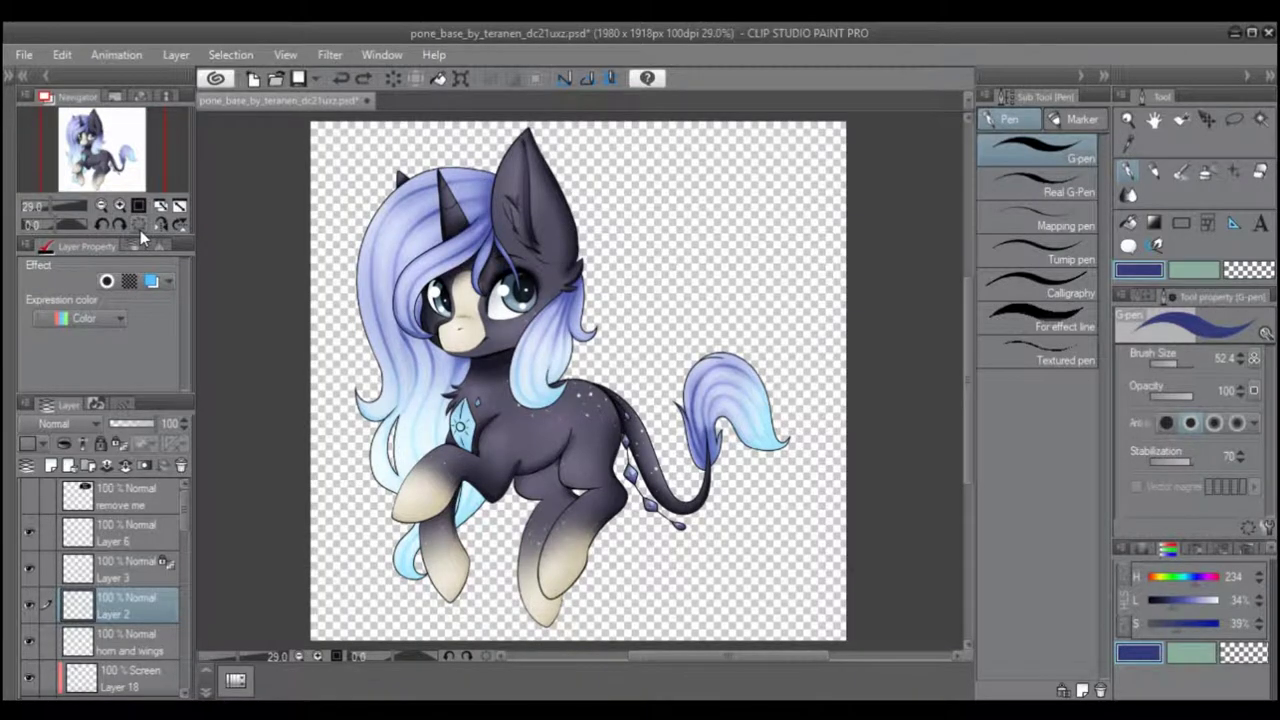